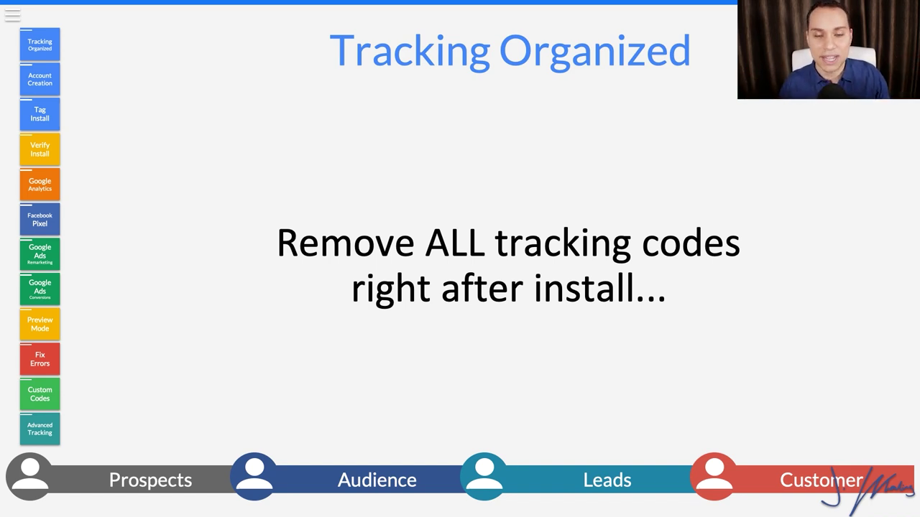
key("Right")
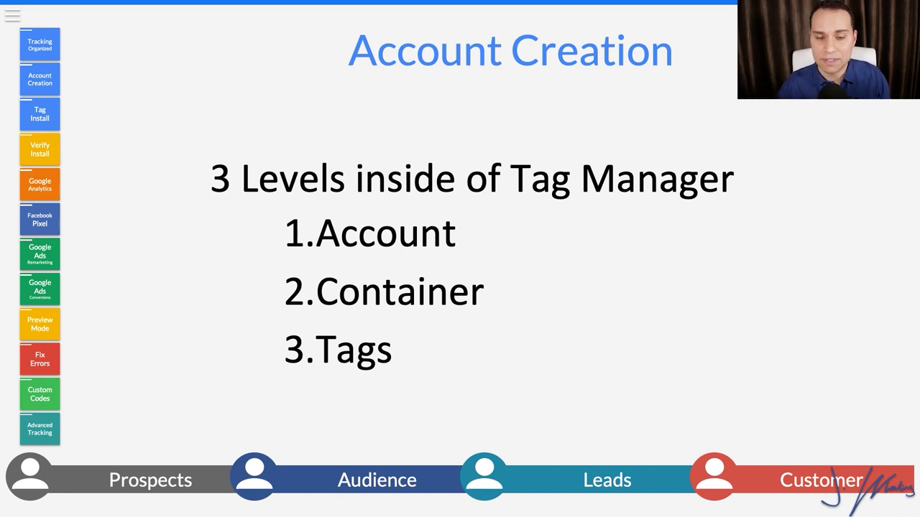
key("Right")
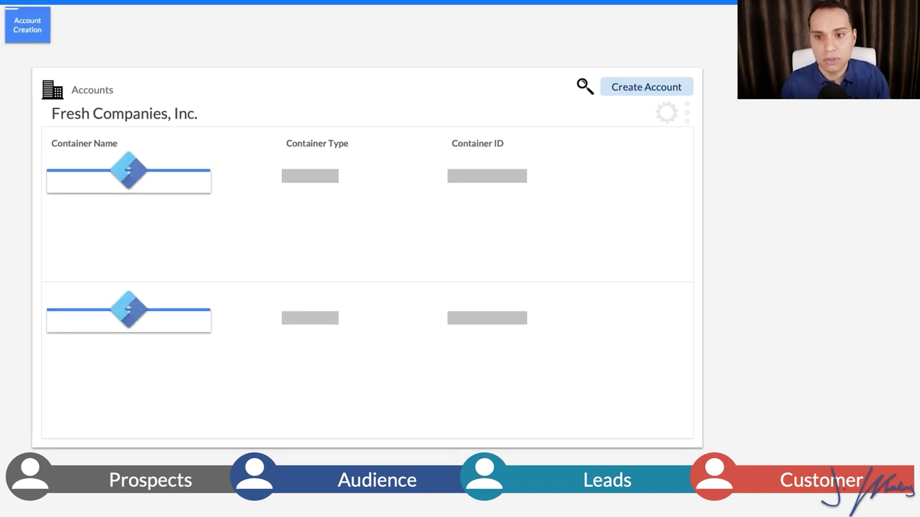
key("Right")
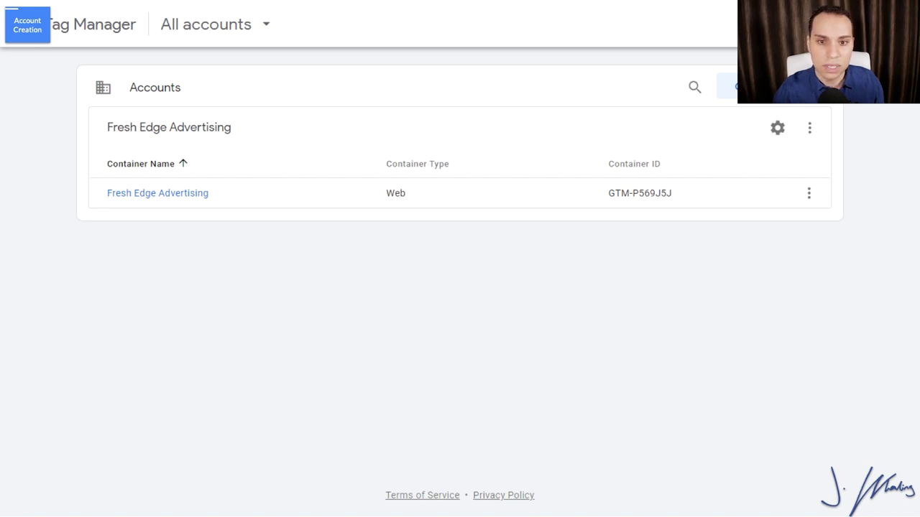
Step: Start a new Tag Manager account and name it Fresh Fans Academy
left_click(726, 87)
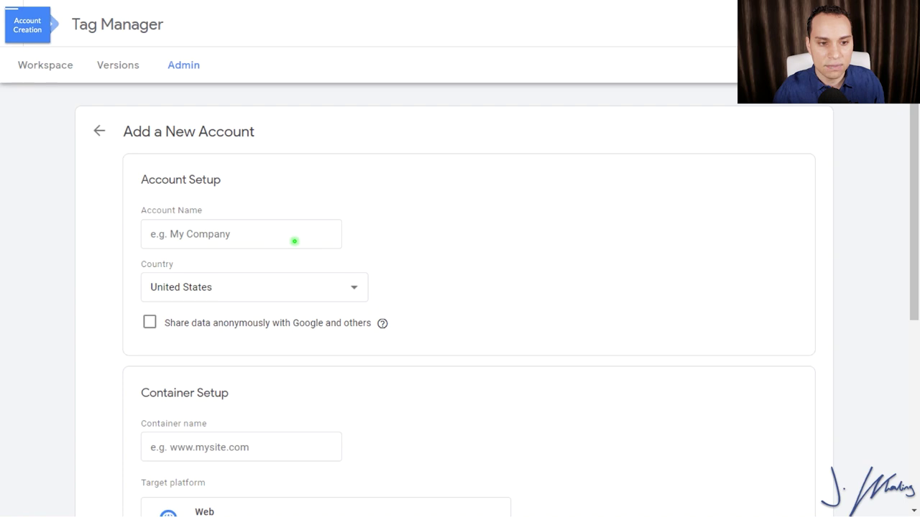
left_click(294, 240)
type("Fresh Fans Academy")
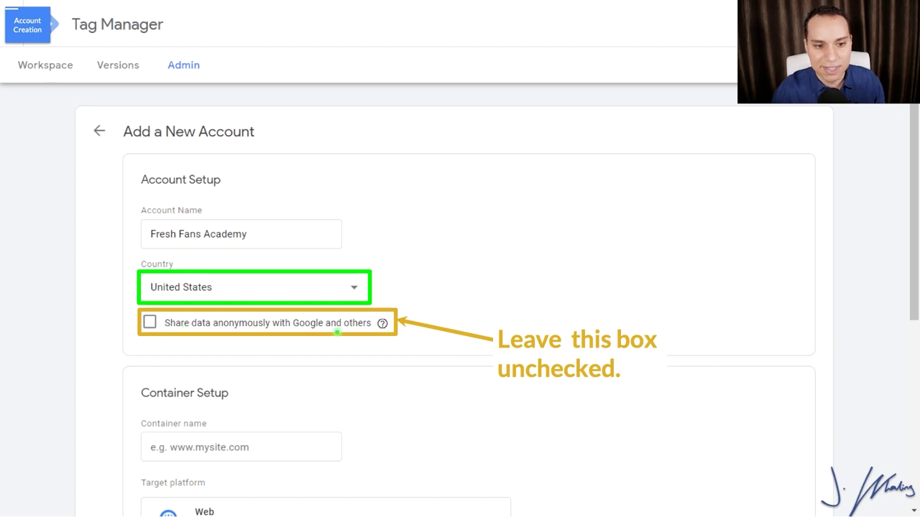
Step: Create the account with a Web container named Fresh Fans Academy, accepting the terms of service and the GDPR data processing terms
scroll(385, 335, "down", 4)
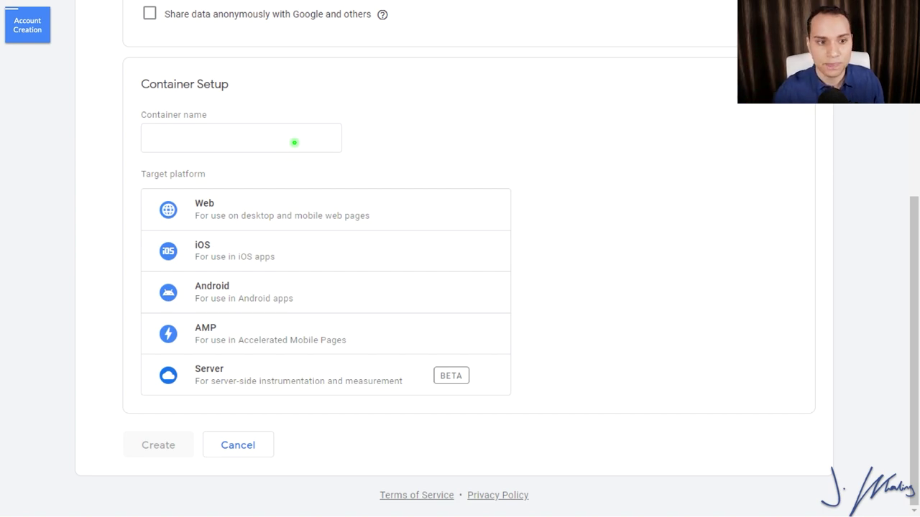
left_click(294, 143)
type("Fresh Fans Academy")
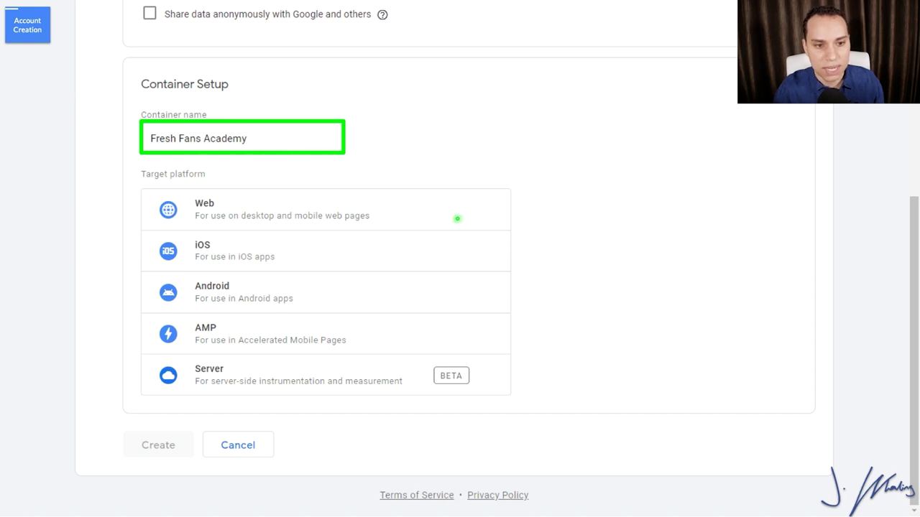
left_click(453, 217)
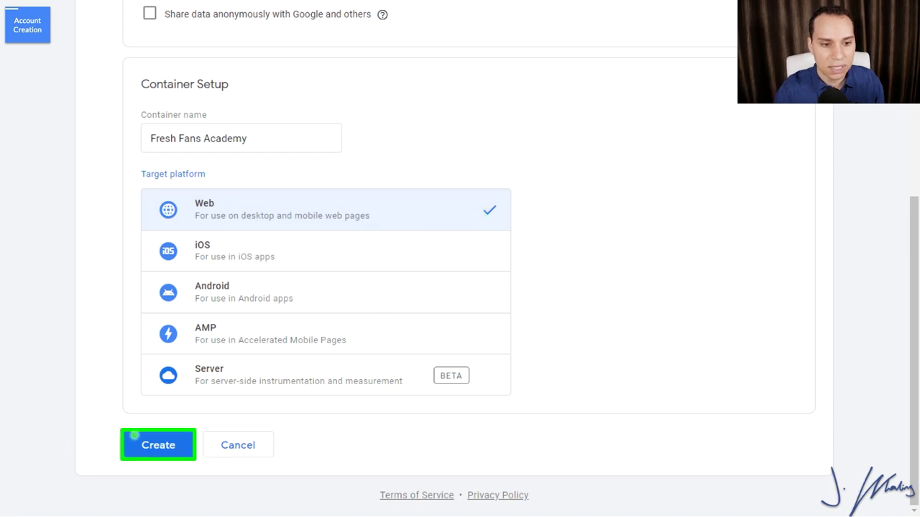
left_click(162, 444)
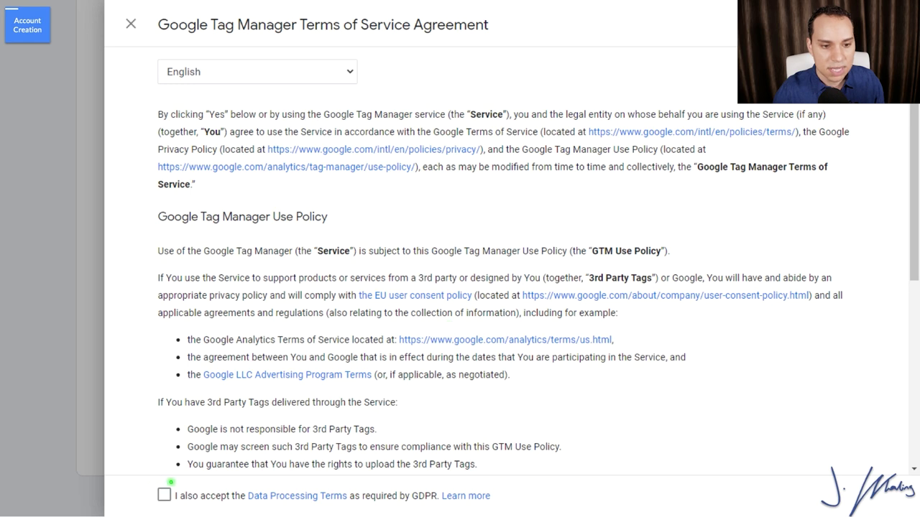
left_click(164, 495)
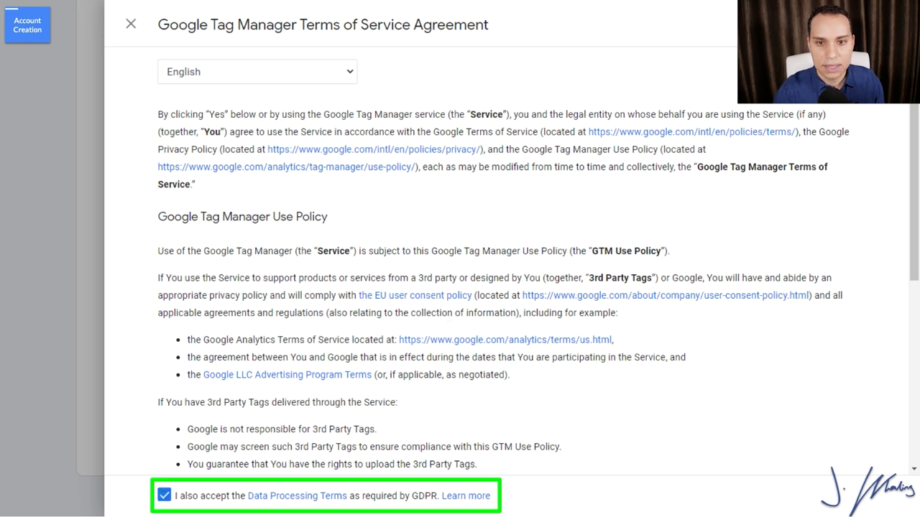
left_click(873, 24)
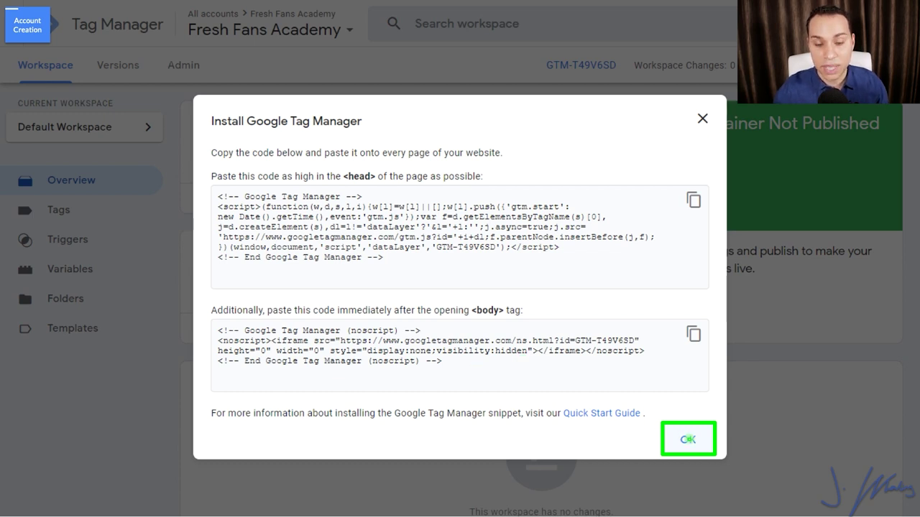
Step: Dismiss the Tag Manager installation code and reopen it through the container ID of the Fresh Fans Academy workspace
left_click(688, 439)
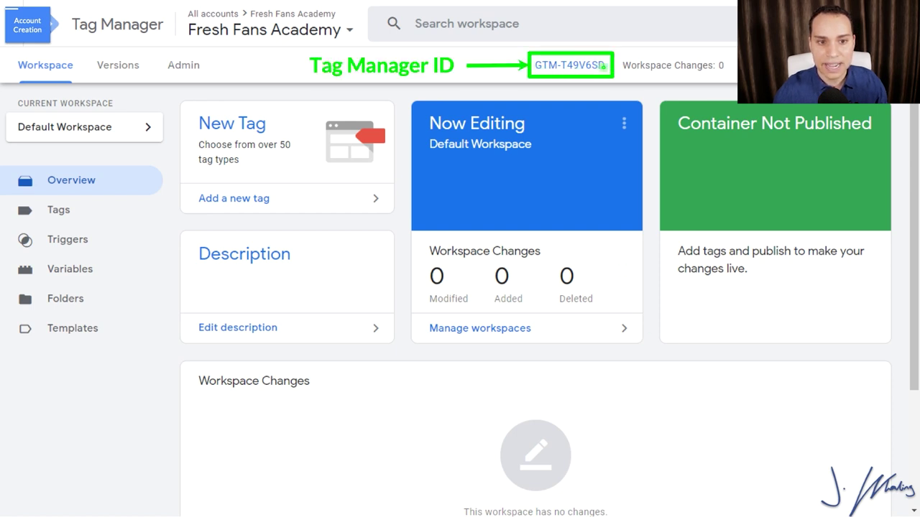
left_click(572, 65)
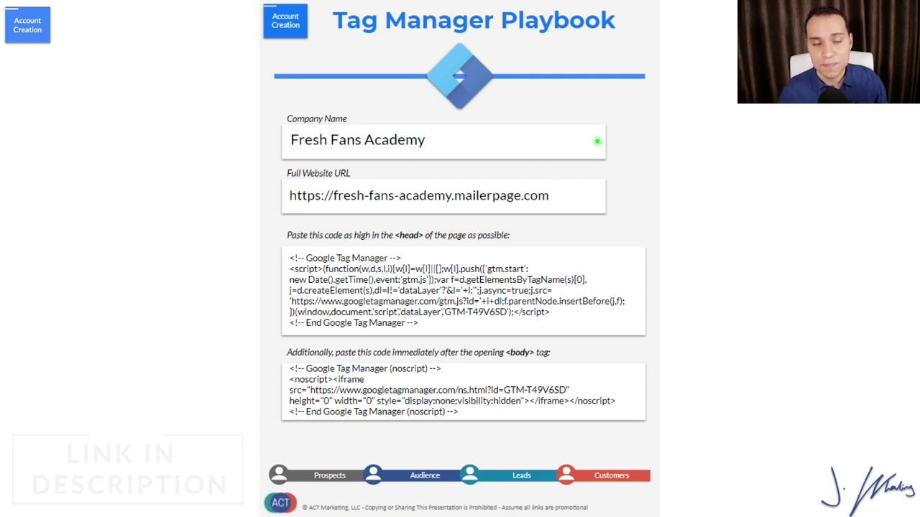
key("Right")
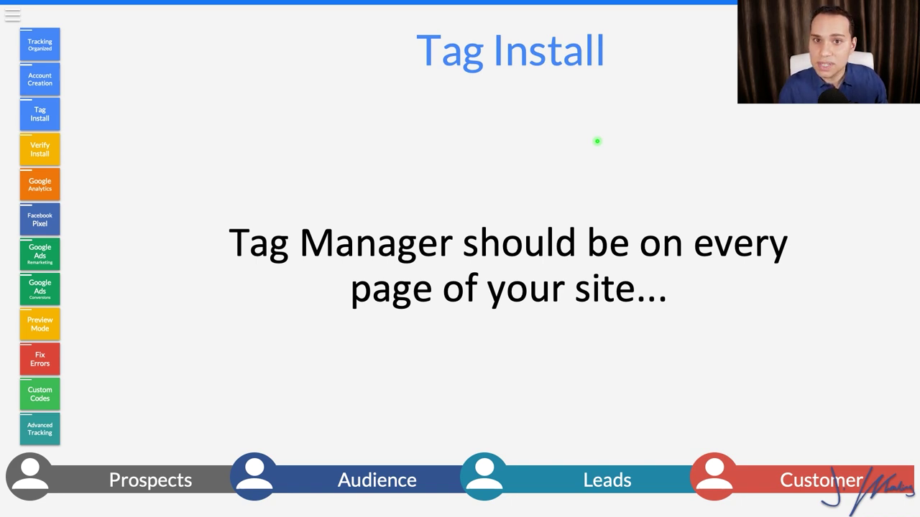
key("Right")
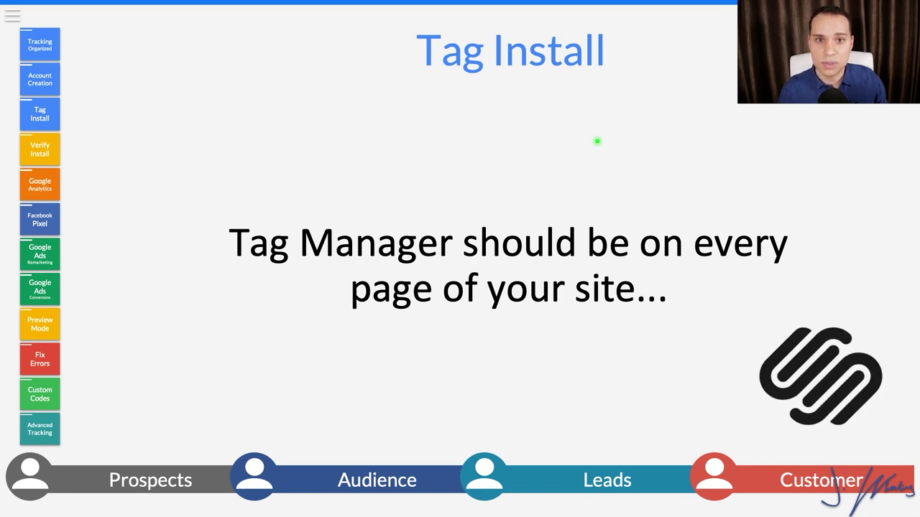
key("Right")
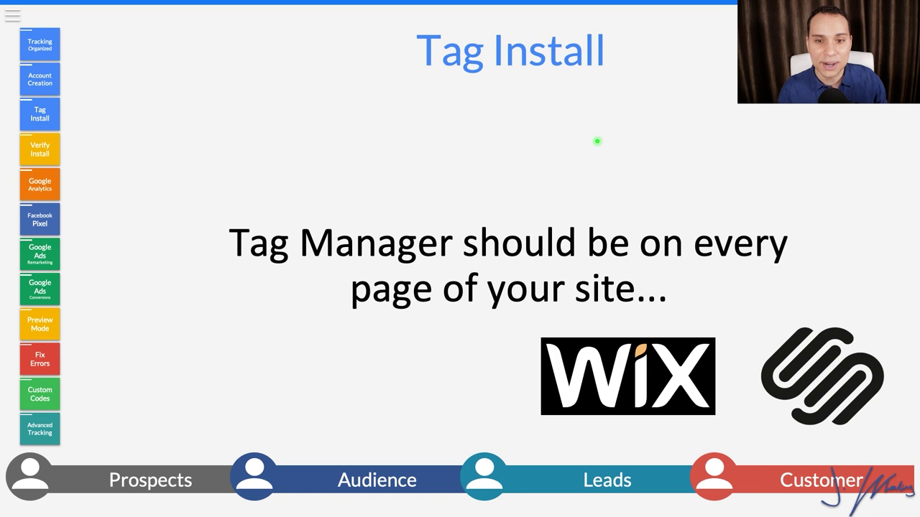
key("Right")
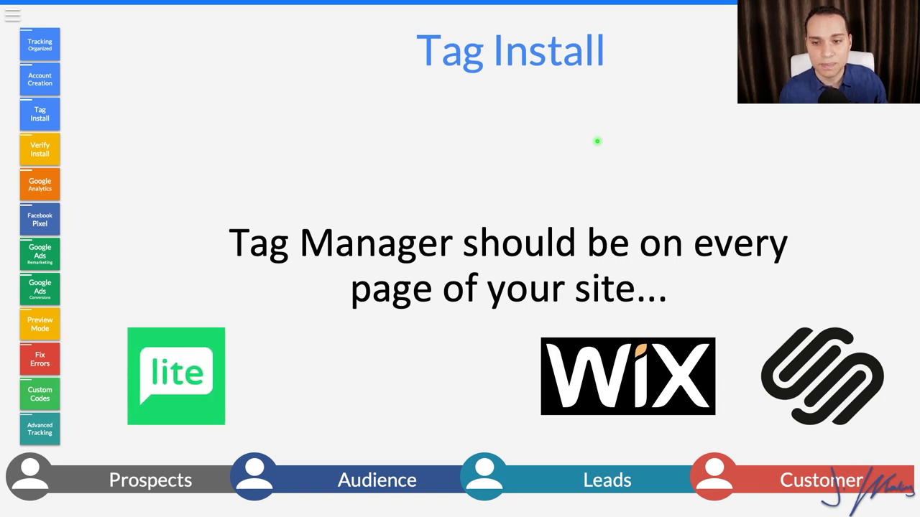
key("Right")
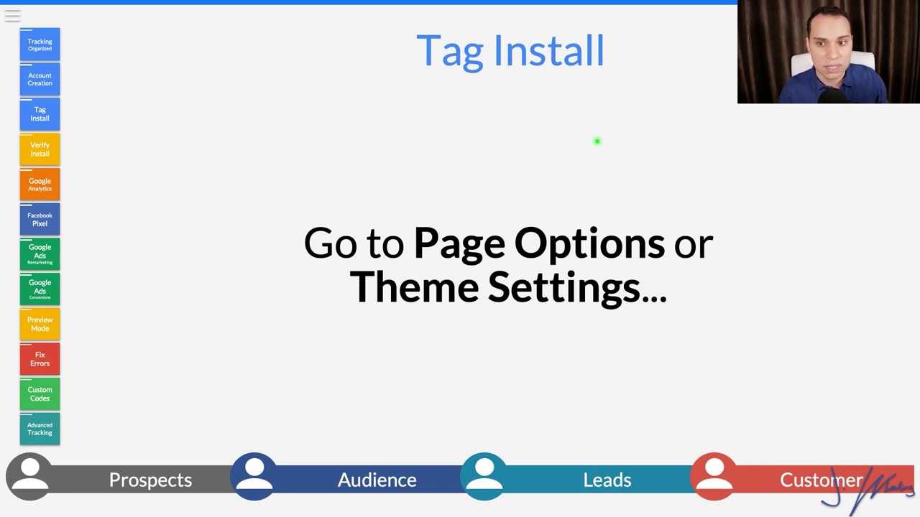
key("Right")
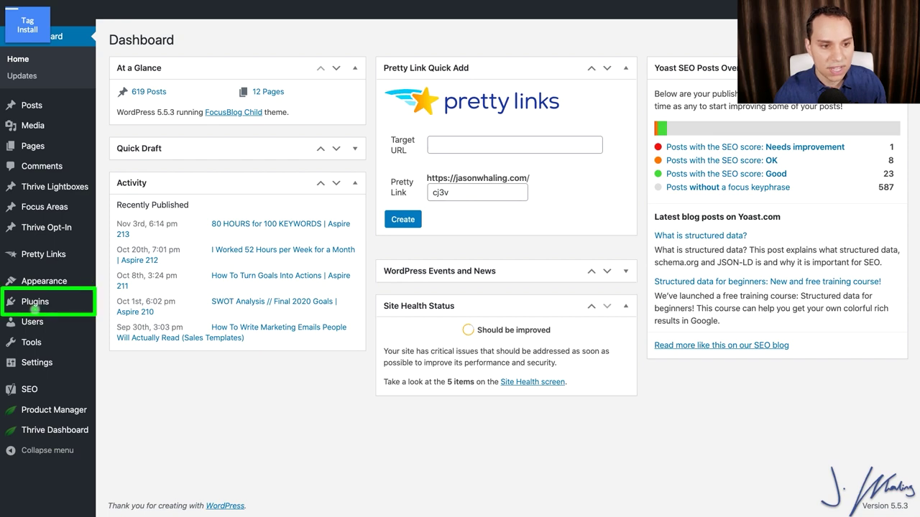
Step: Install and activate the Google Tag Manager for WordPress plugin on the WordPress site, and open its options
mouse_move(66, 304)
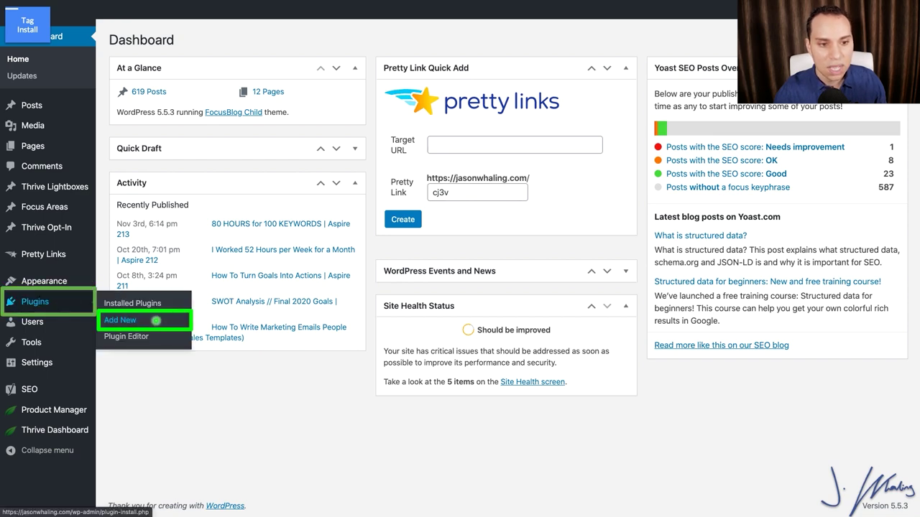
left_click(170, 319)
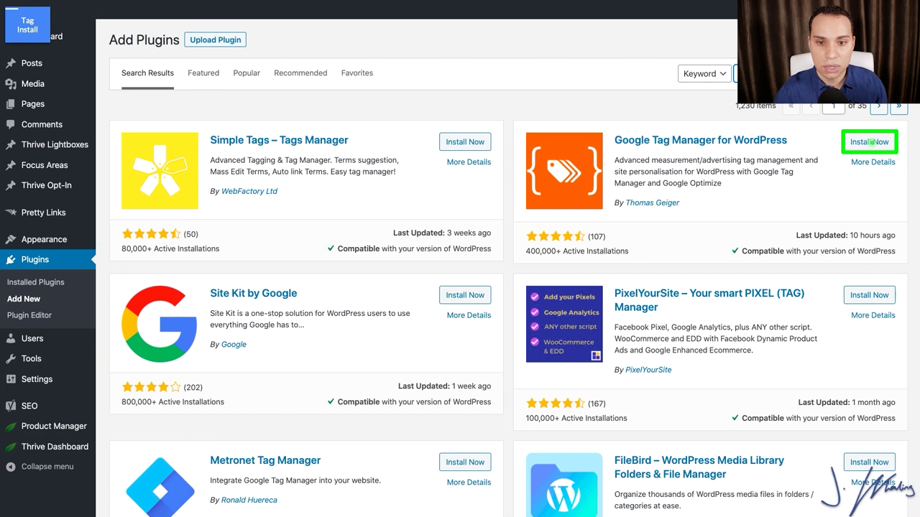
left_click(869, 143)
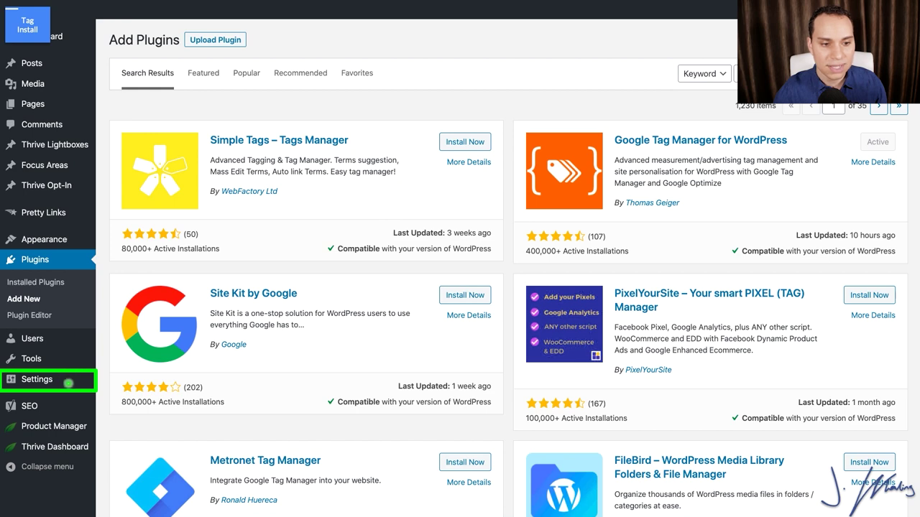
mouse_move(68, 383)
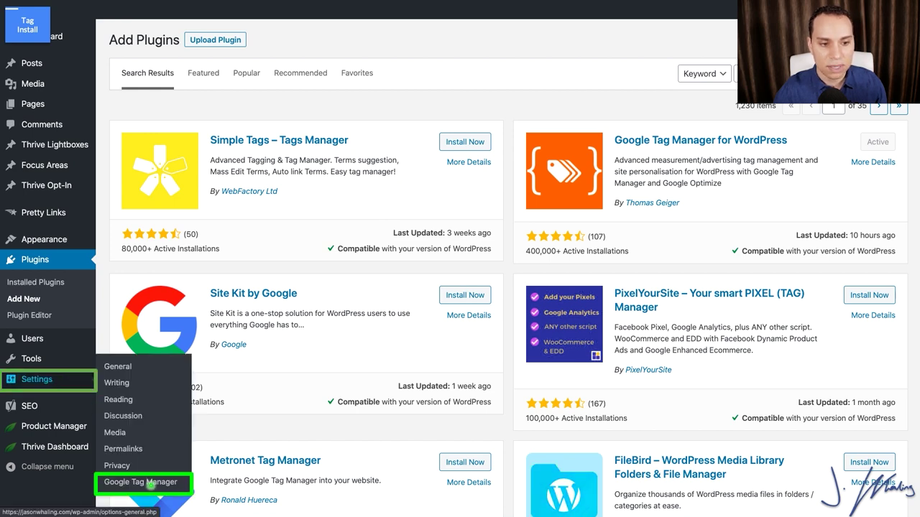
left_click(167, 484)
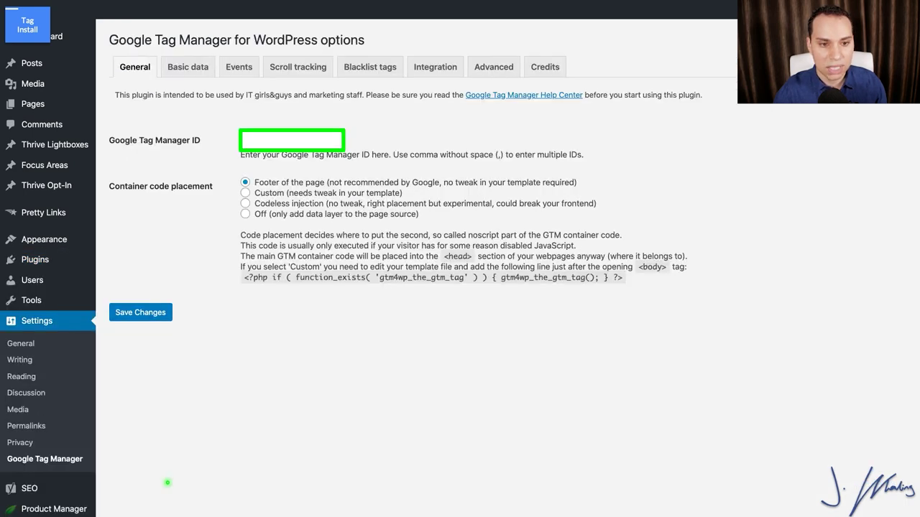
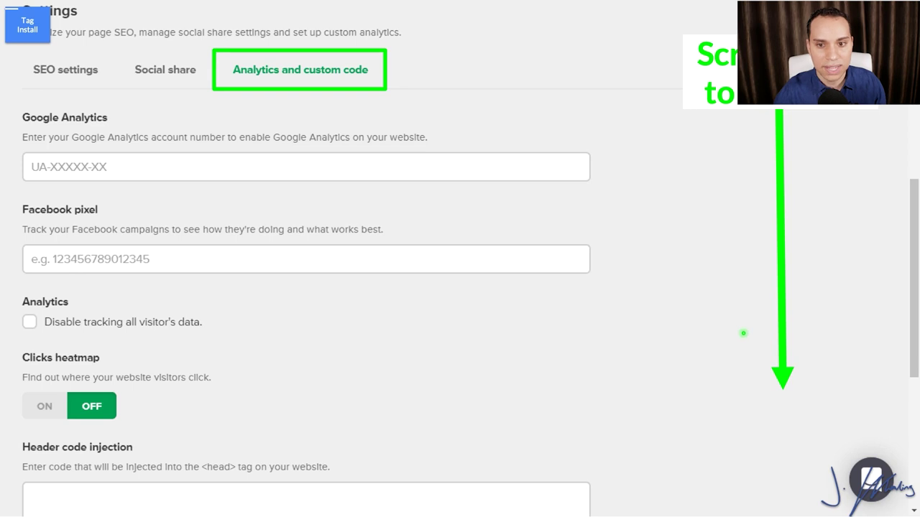
Step: Look through the website's analytics and custom code settings, down to the header code injection area
scroll(754, 338, "down", 5)
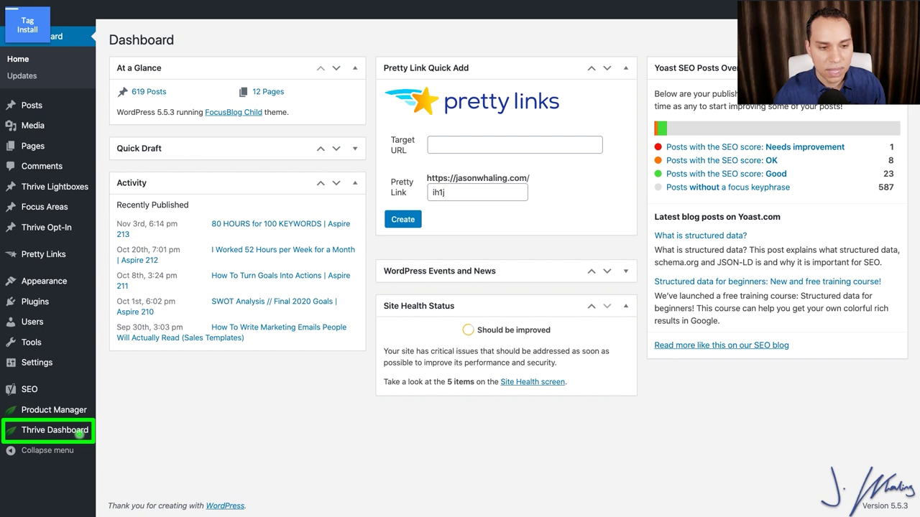
Step: Switch to the WordPress dashboard and open the Analytics / Scripts settings in the Thrive theme options
mouse_move(80, 434)
left_click(173, 459)
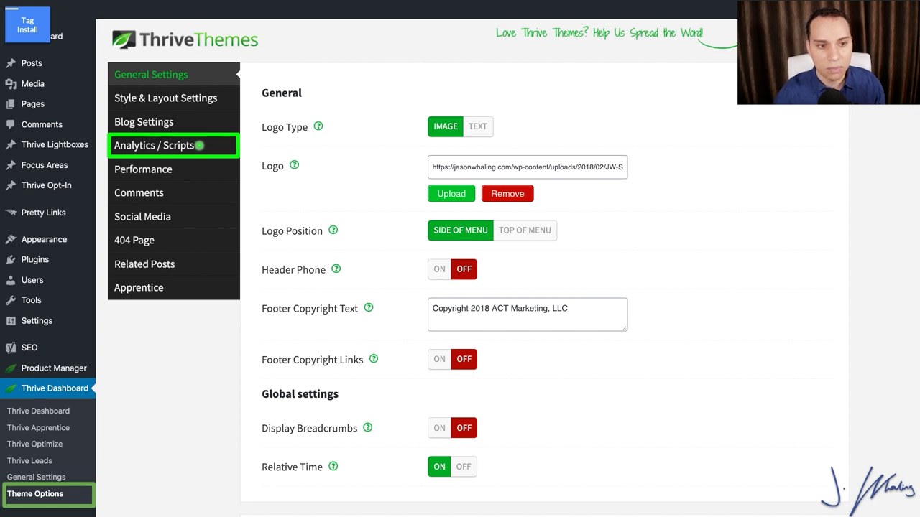
left_click(199, 146)
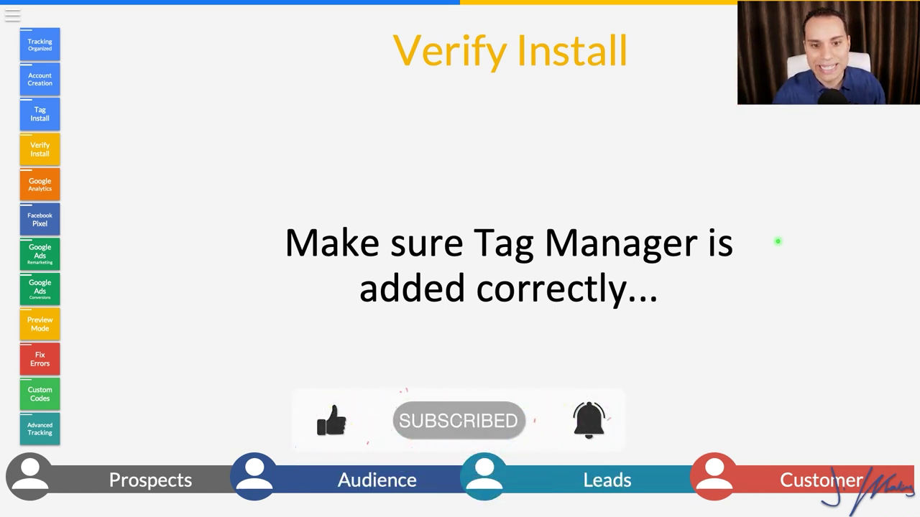
key("Right")
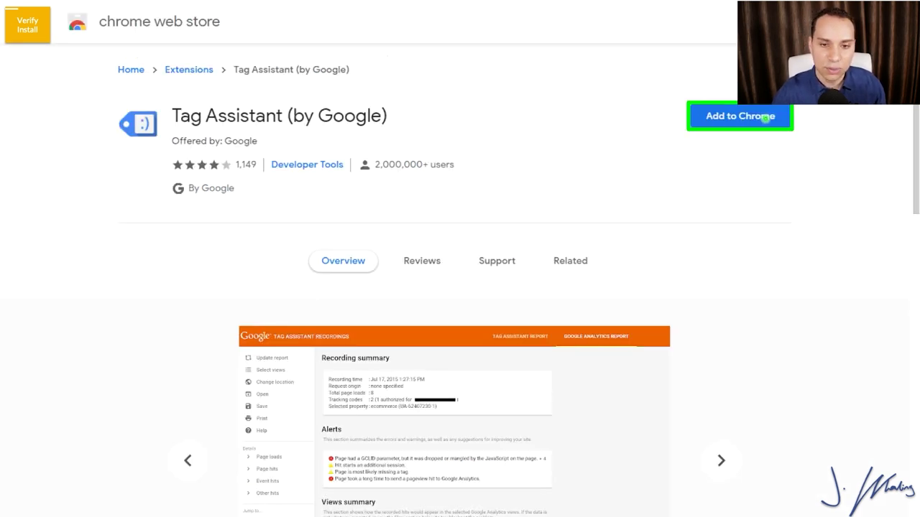
Step: Add the Tag Assistant (by Google) extension to Chrome and finish its setup with all tag types checked and selected pages validated
left_click(765, 117)
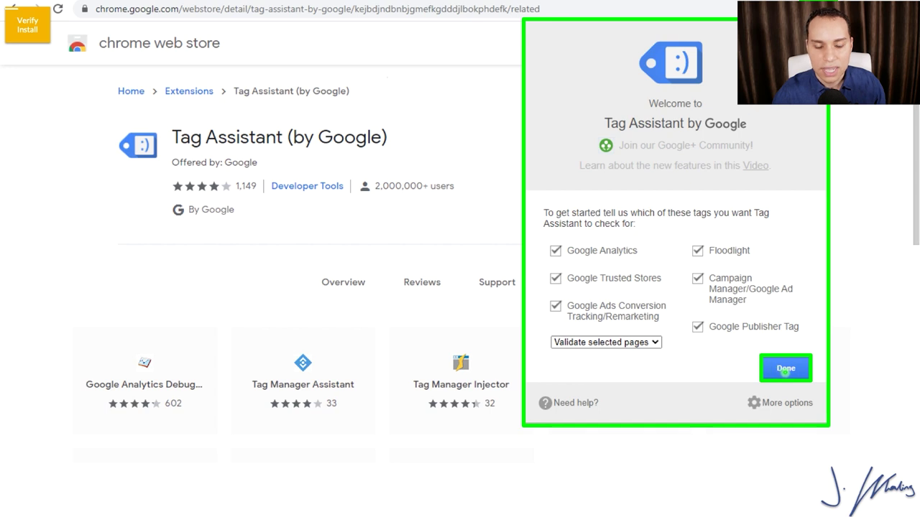
left_click(785, 371)
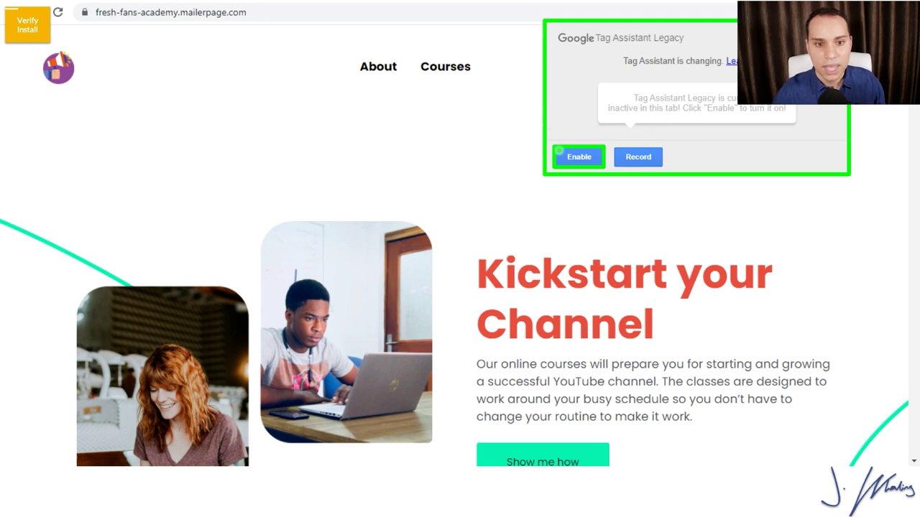
Step: Enable Tag Assistant on the fresh-fans-academy.mailerpage.com page and examine the details of its Google Tag Manager tag
left_click(580, 157)
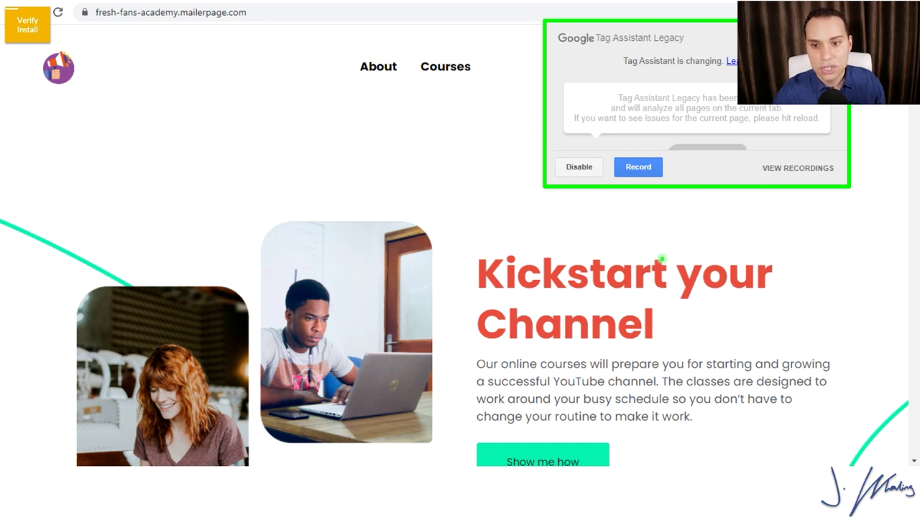
left_click(662, 259)
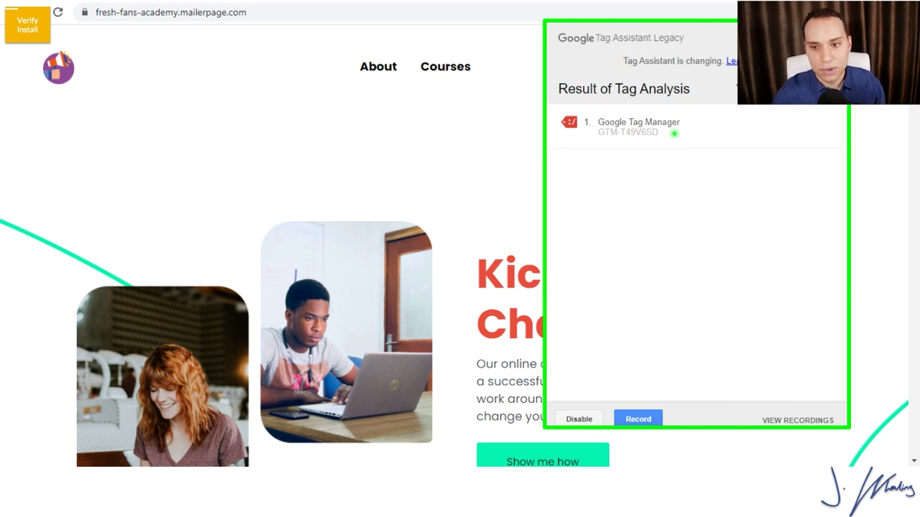
left_click(677, 133)
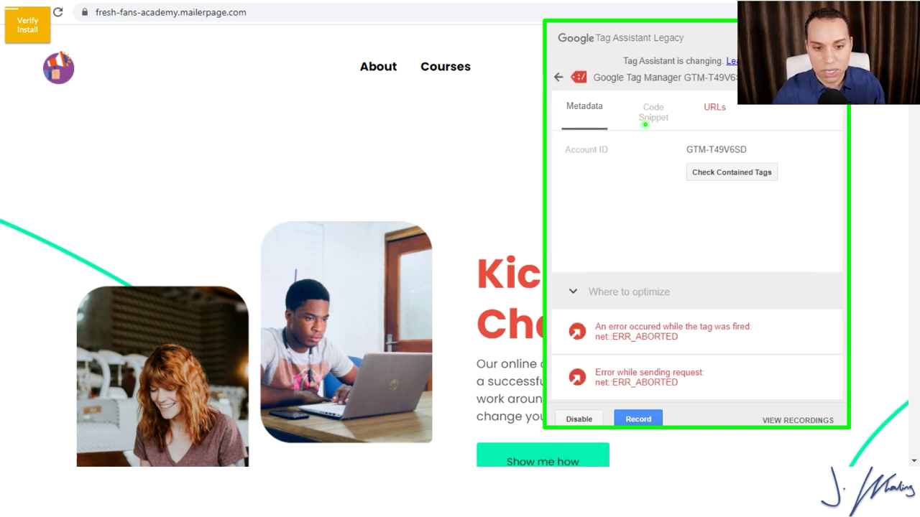
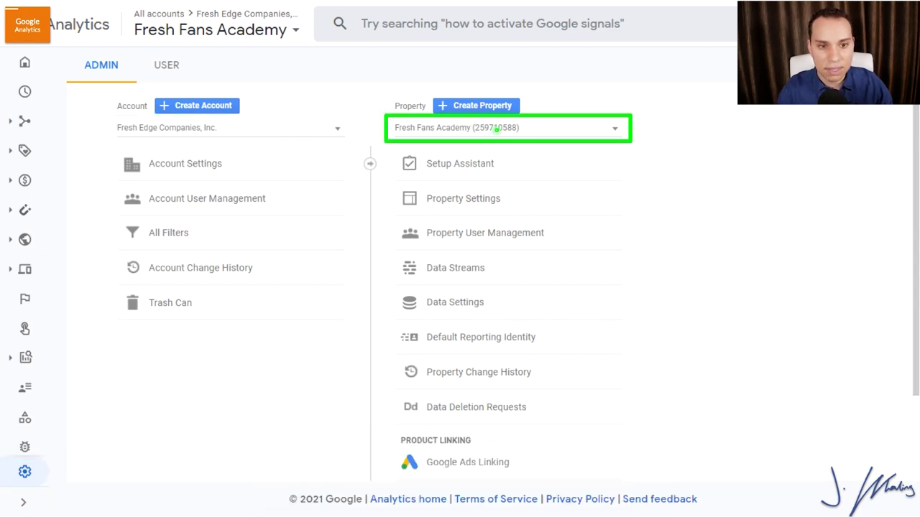
Step: In the Fresh Fans Academy property of Google Analytics, open the Fresh Fans Academy web data stream to read its Measurement ID
left_click(491, 128)
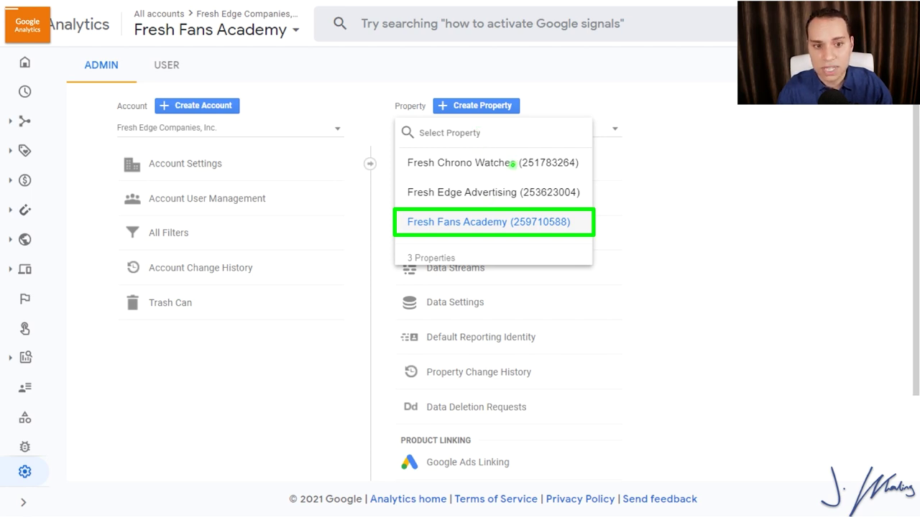
left_click(507, 227)
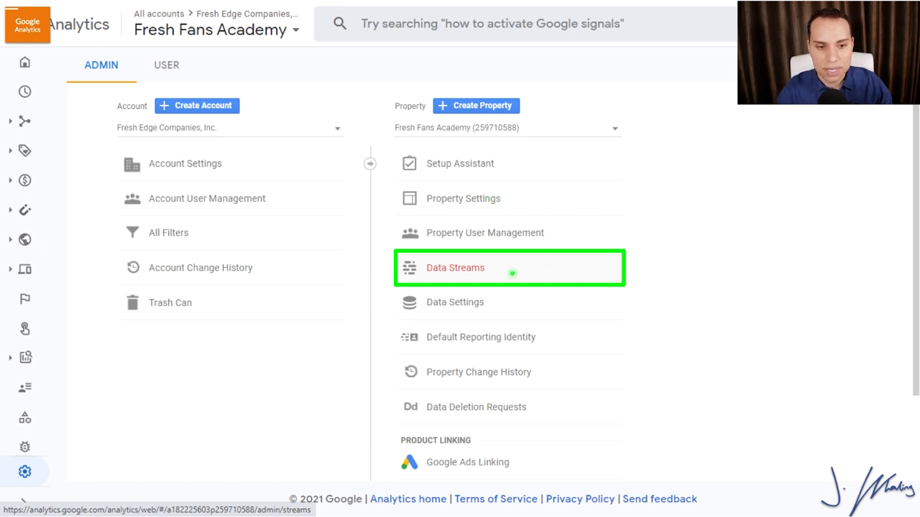
left_click(487, 267)
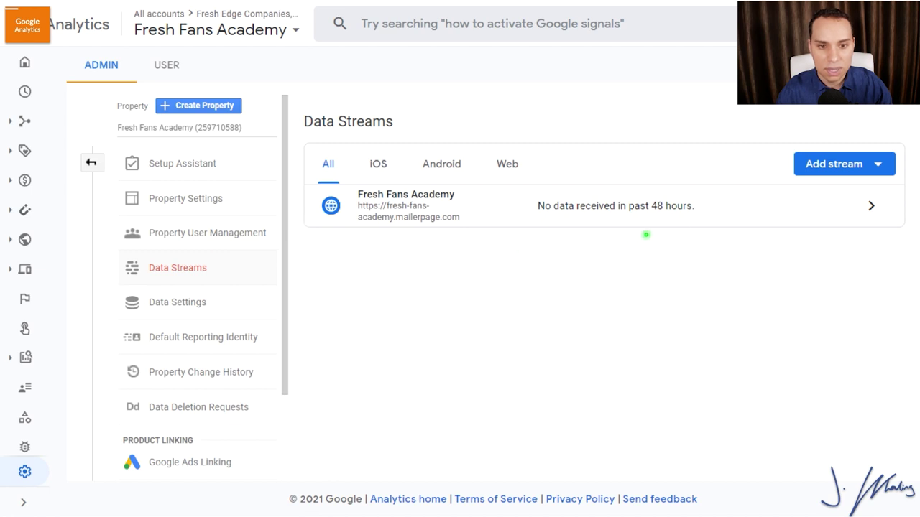
left_click(811, 216)
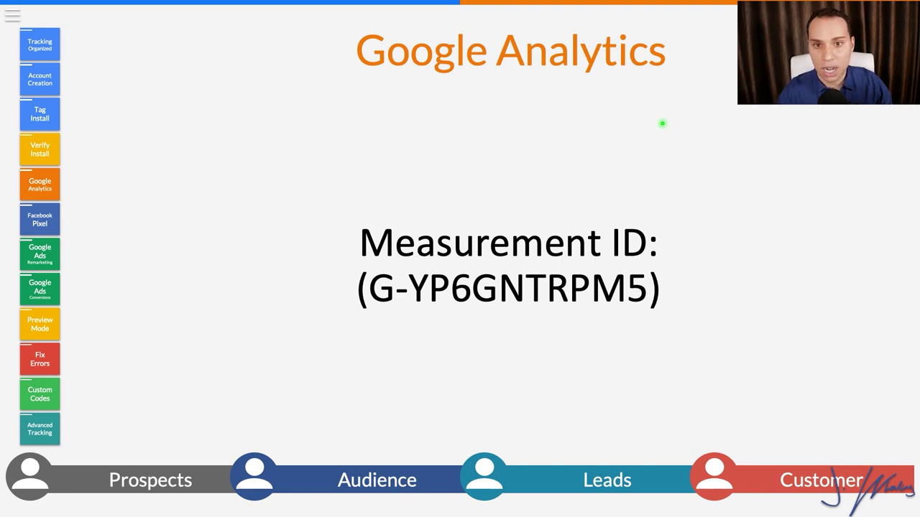
Step: Switch to Google Tag Manager and add a new tag named GA4-Base Tag in the Fresh Fans Academy workspace
key("alt+Tab")
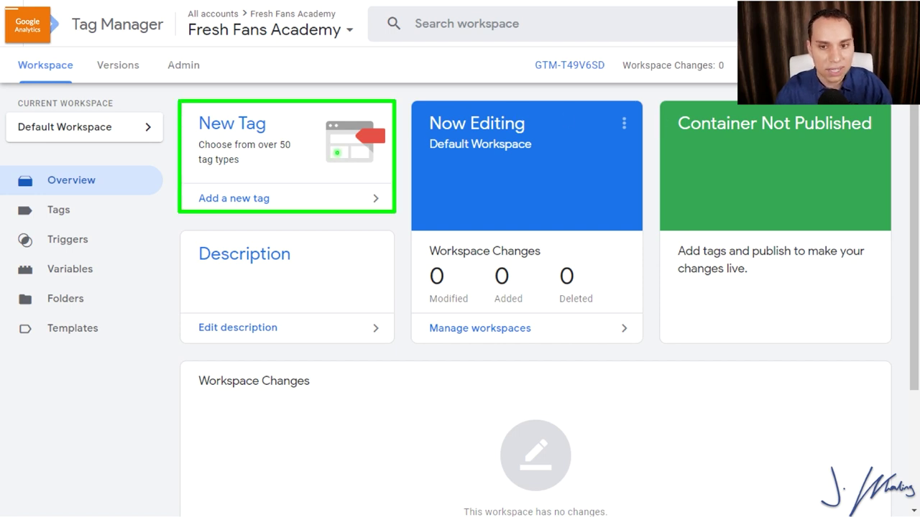
left_click(336, 153)
left_click(193, 28)
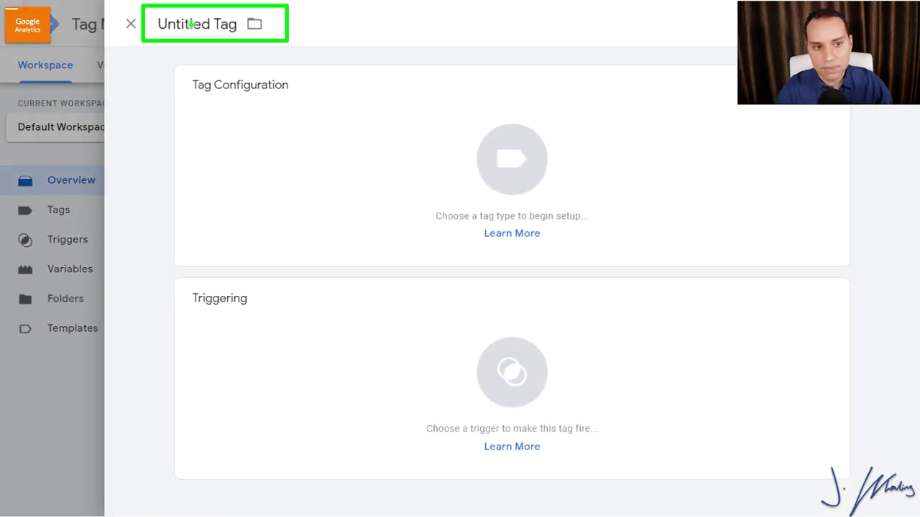
type("GA4-Base Tag")
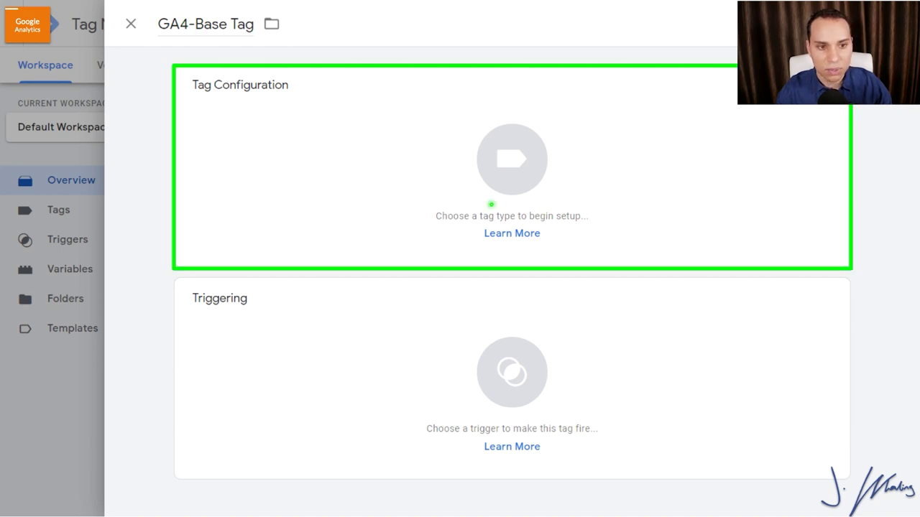
Step: Configure the tag as Google Analytics: GA4 Configuration with Measurement ID G-YP6GNTRPM5, firing on All Pages, and save it
left_click(543, 197)
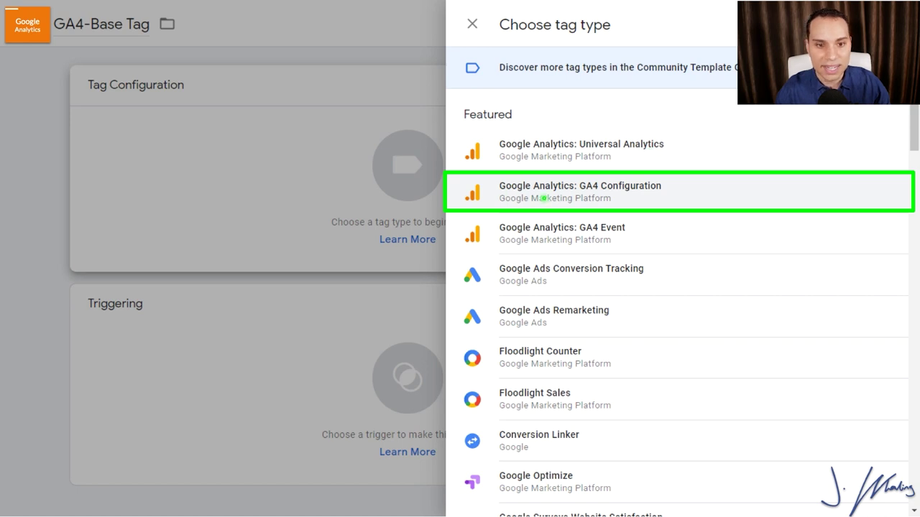
left_click(544, 199)
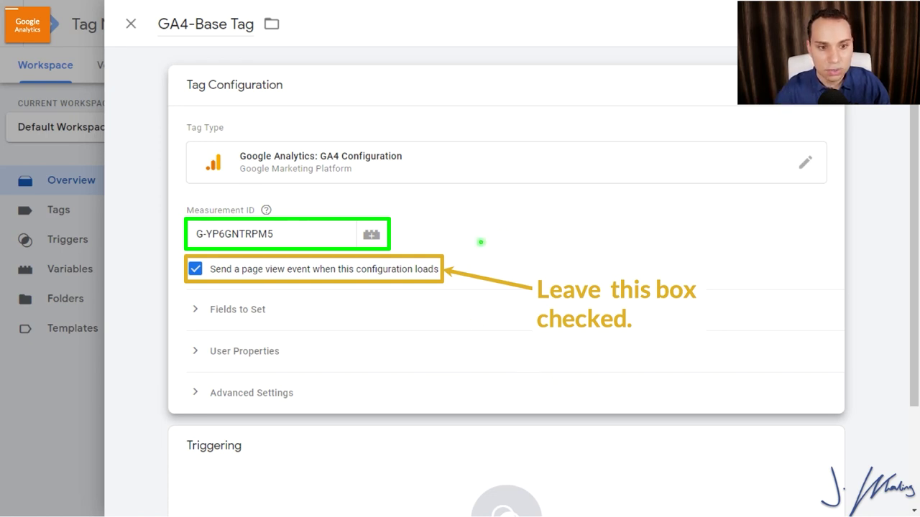
left_click(427, 427)
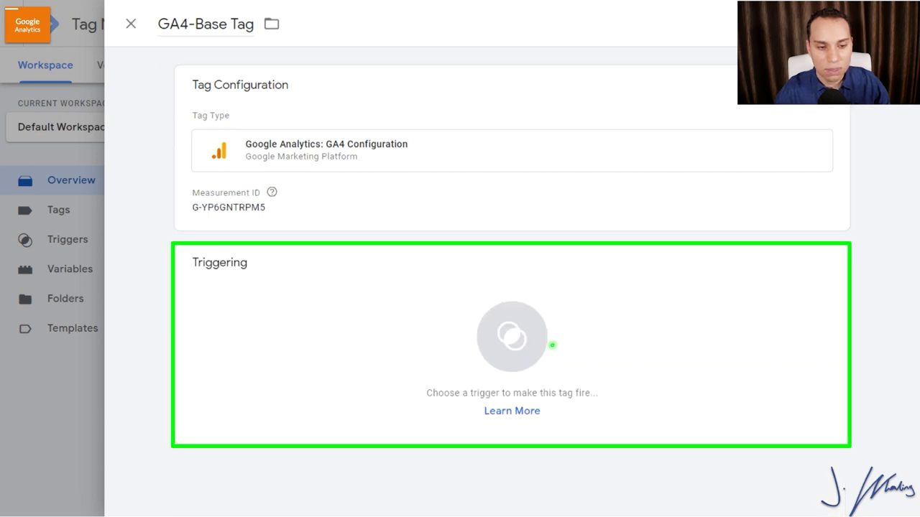
left_click(539, 353)
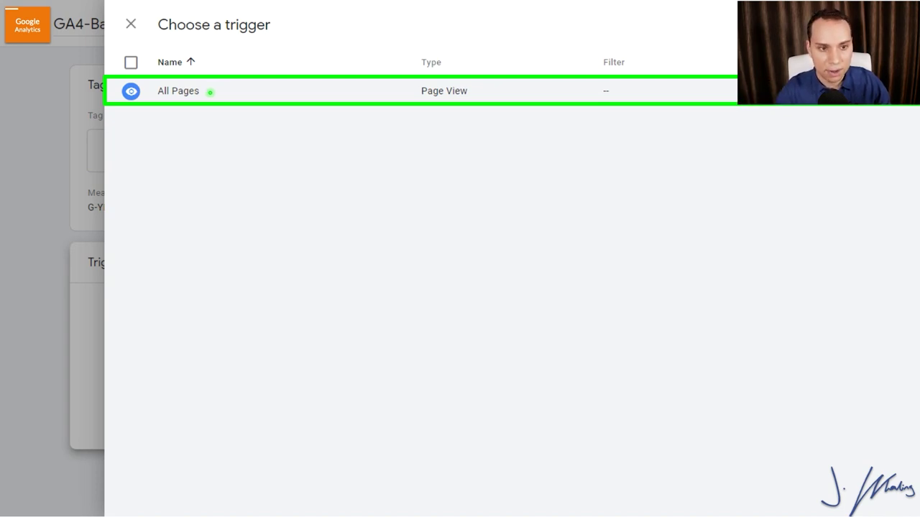
left_click(187, 94)
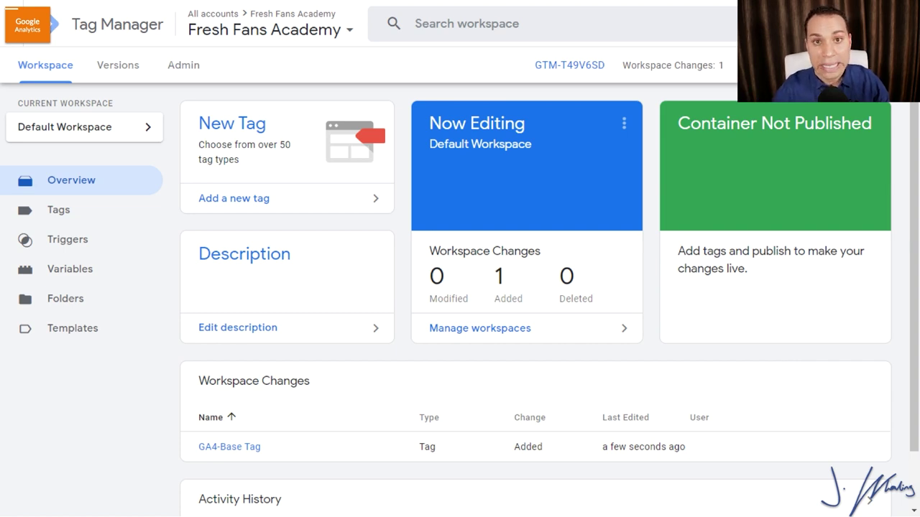
Step: Publish the changes to Live as version "GA4-Base Tag Install", with a description noting the GA 4 Measurement ID fires on all pages without special triggers
left_click(878, 23)
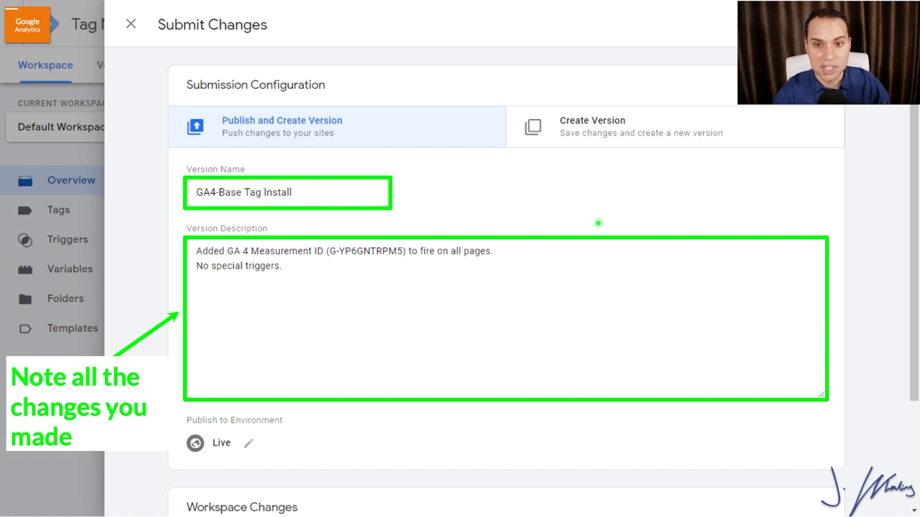
left_click(865, 24)
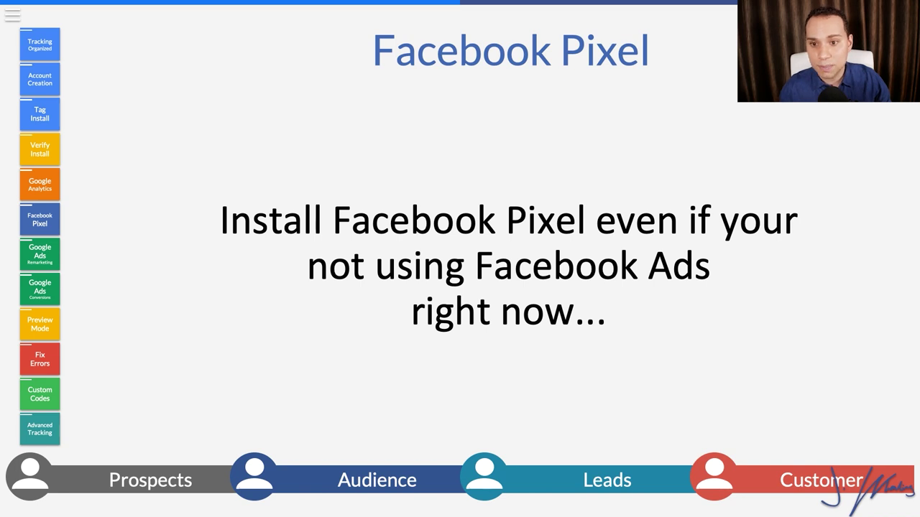
key("Right")
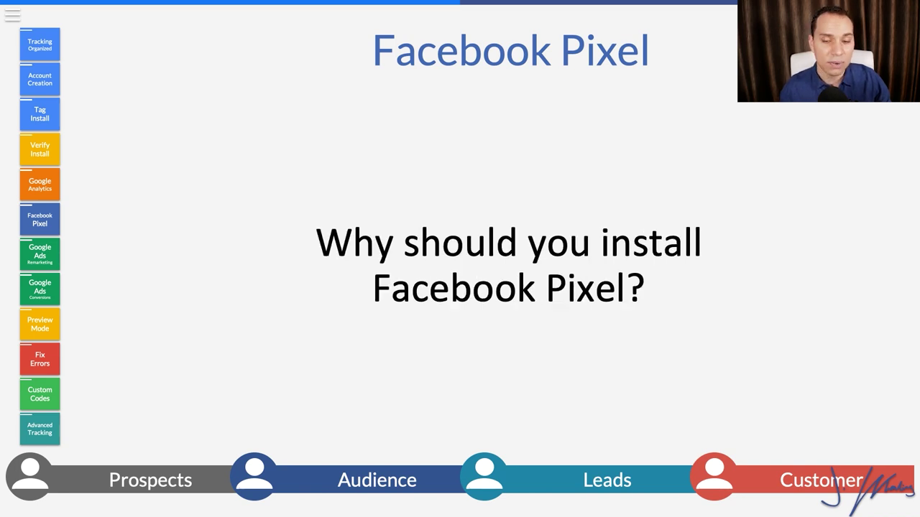
key("Right")
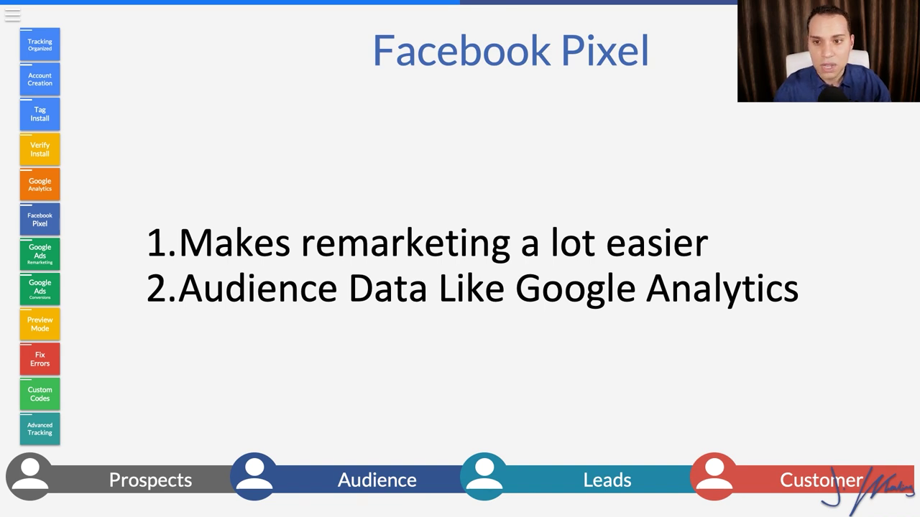
key("Right")
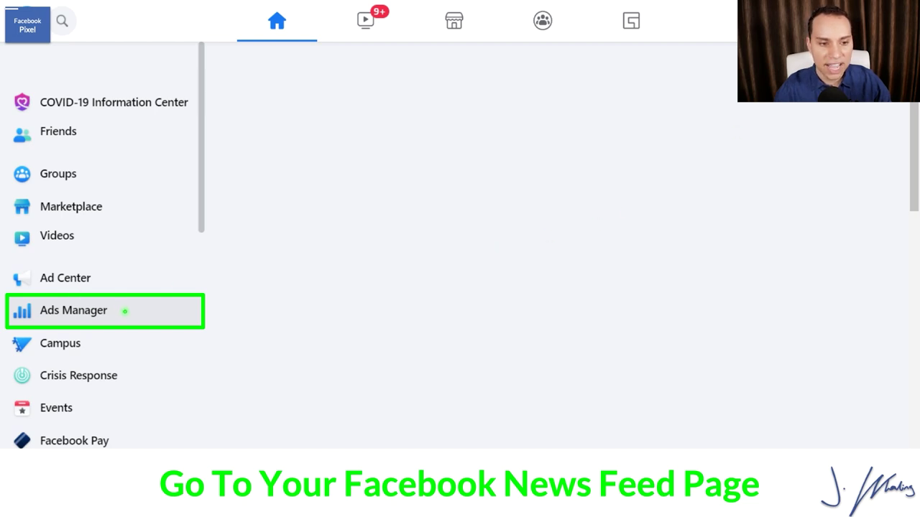
Step: Switch to Facebook Events Manager and start adding the Fresh Companies Pixel to a new website through the Google Tag Manager partner integration
left_click(128, 311)
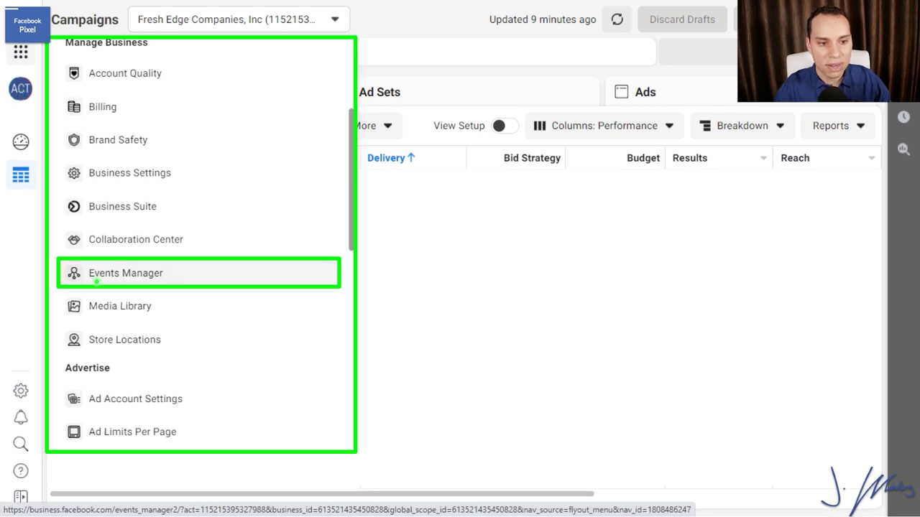
left_click(260, 281)
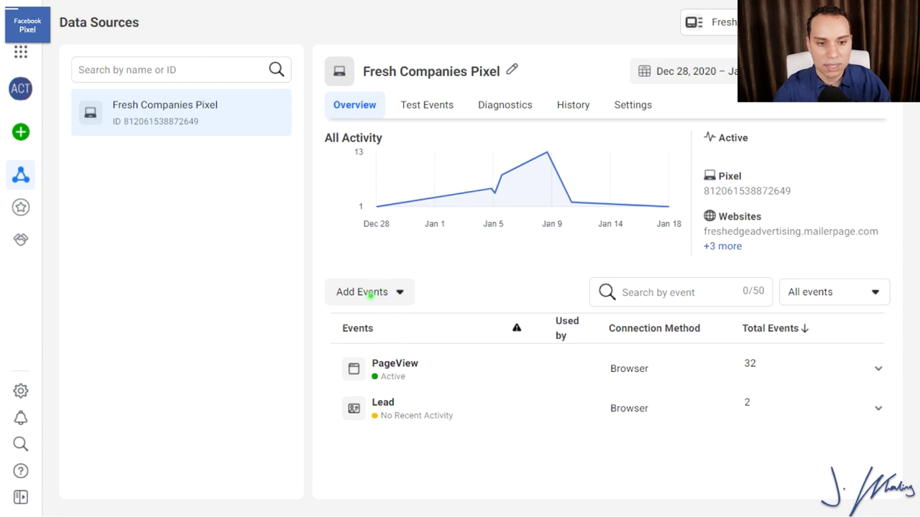
left_click(368, 294)
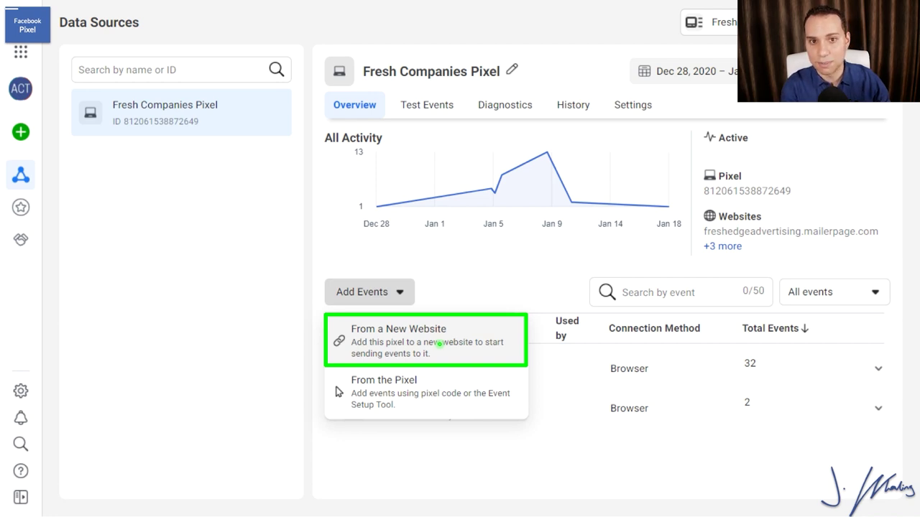
left_click(440, 344)
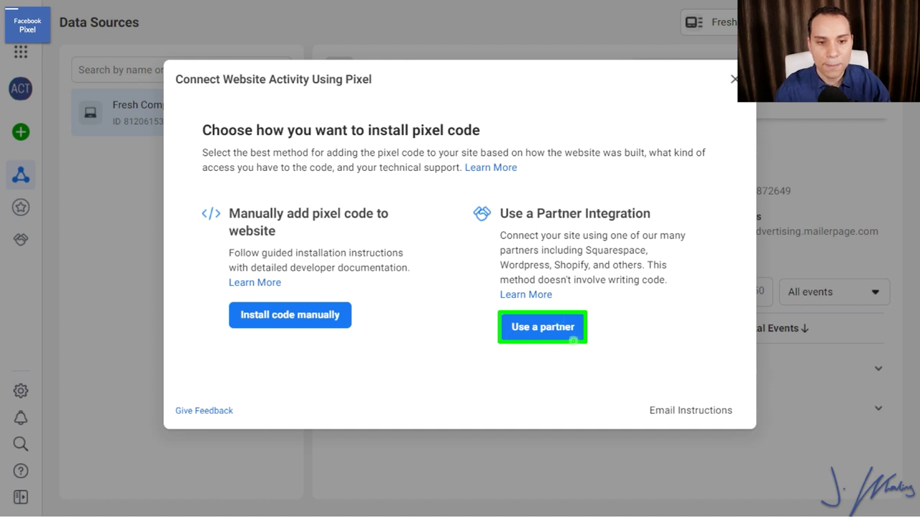
left_click(559, 332)
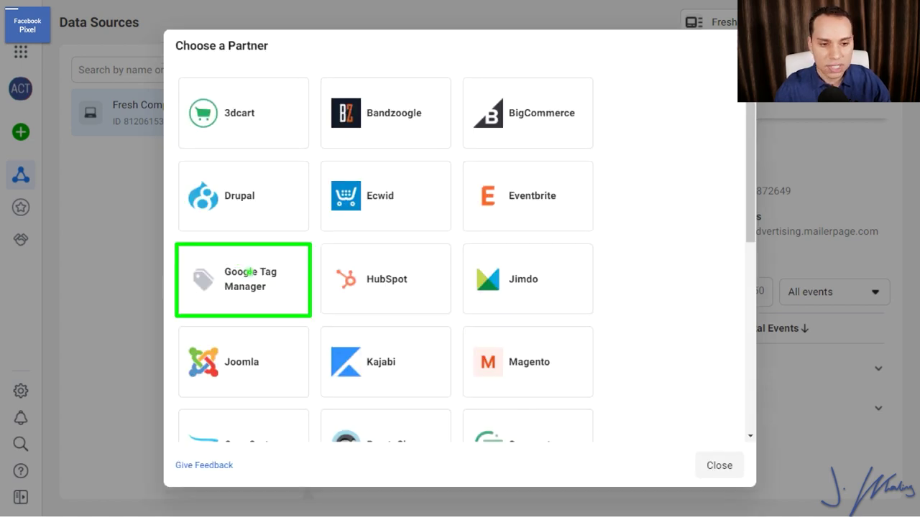
left_click(251, 283)
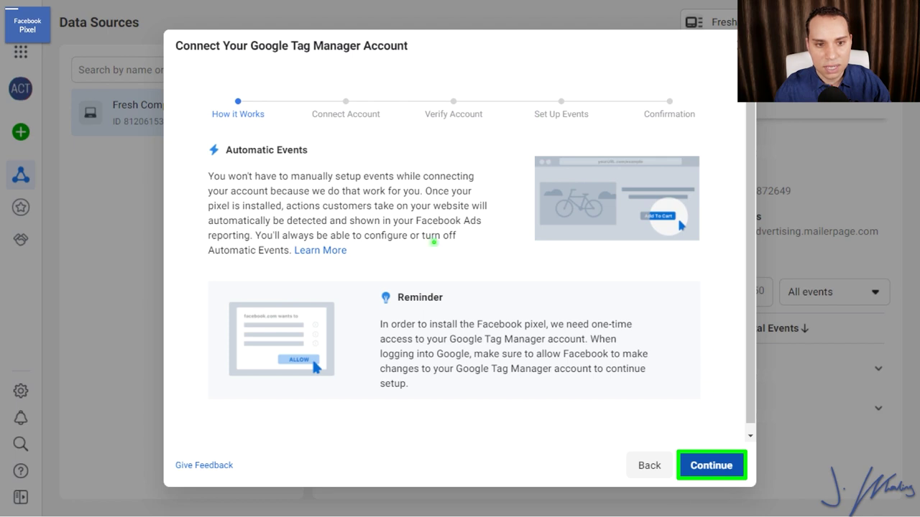
Step: Authorize the Google account used for Tag Manager and finish the connection with the Fresh Fans Academy account and container
left_click(716, 464)
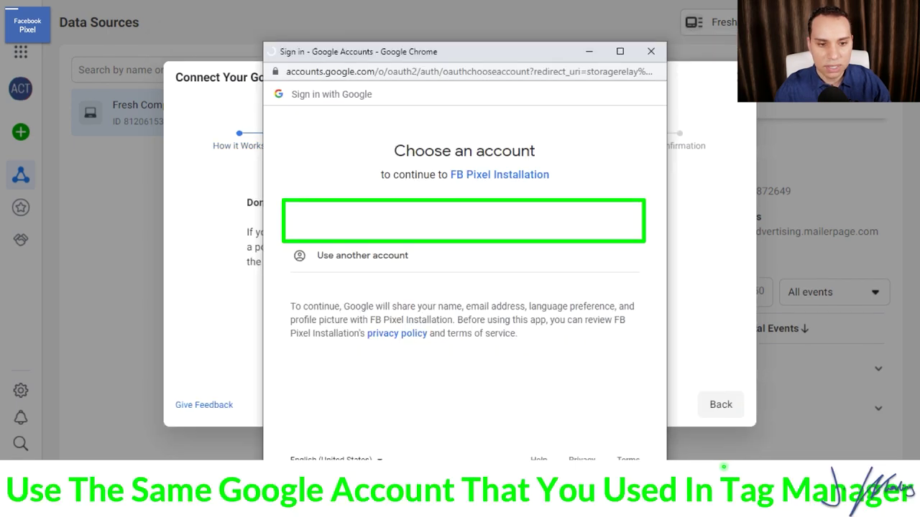
left_click(509, 229)
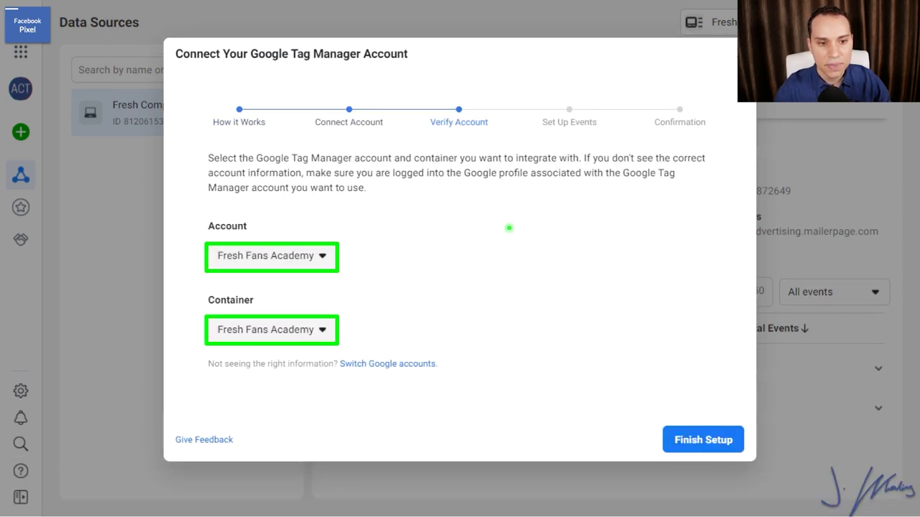
left_click(302, 330)
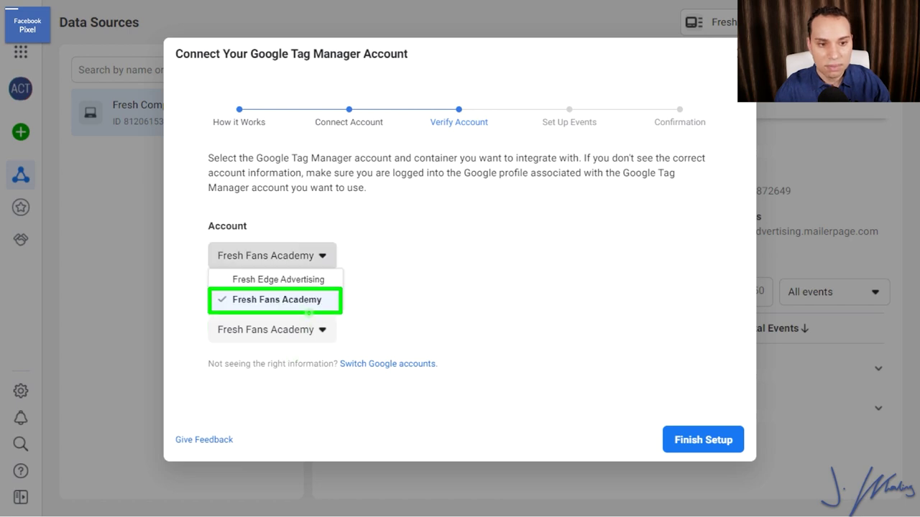
left_click(315, 305)
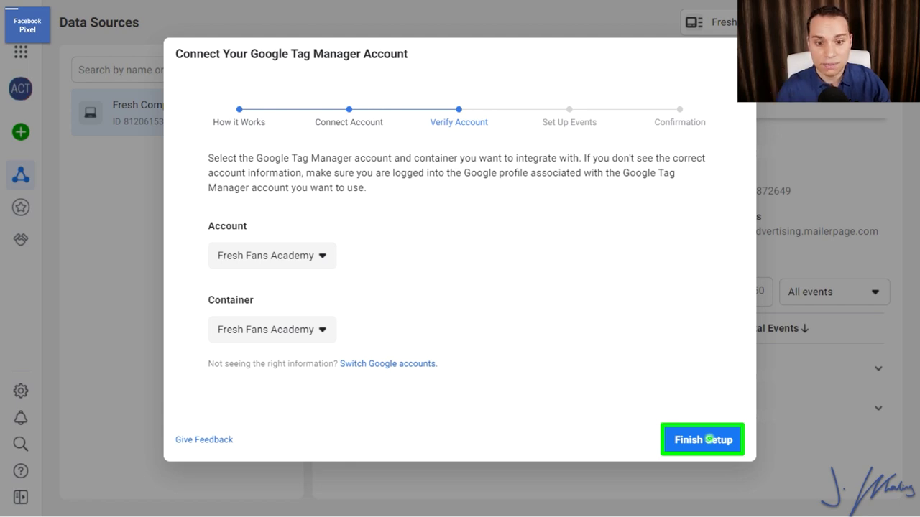
left_click(703, 439)
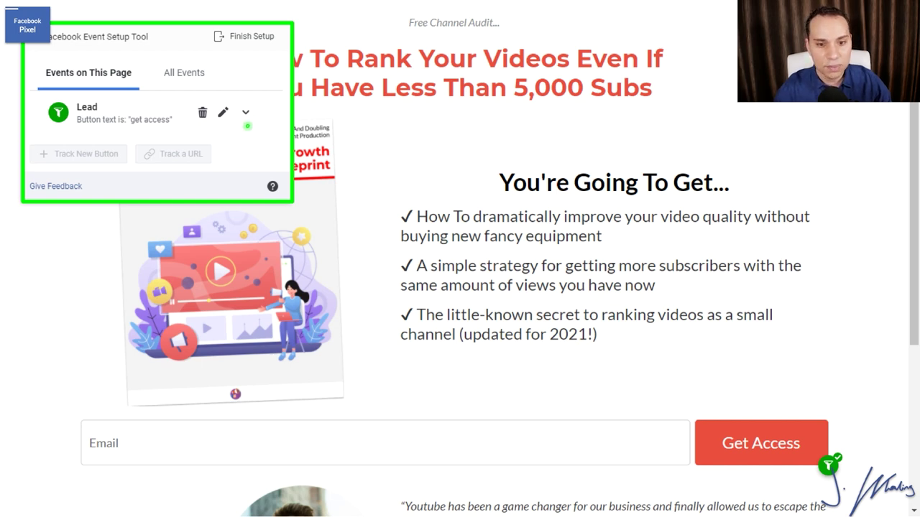
Step: Review the event type choices for the Lead event on the Get Access button and leave the event editor without changes
scroll(641, 293, "down", 3)
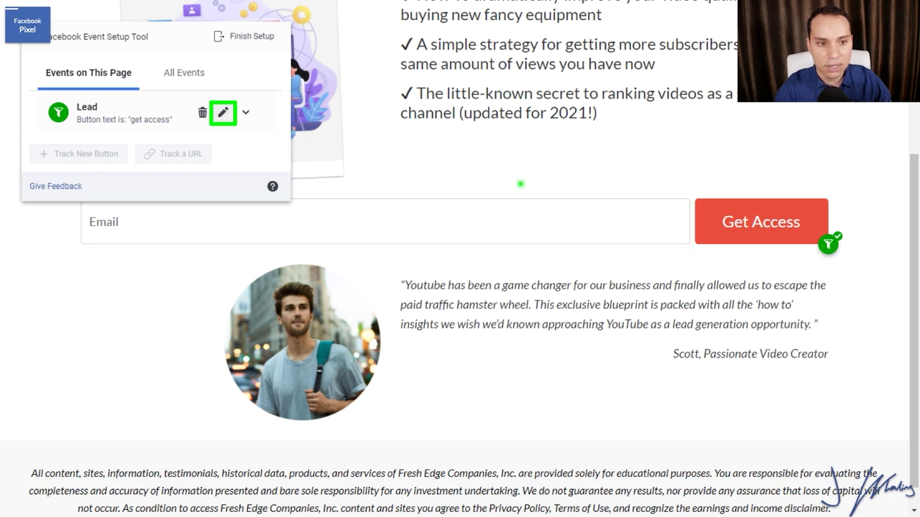
left_click(230, 115)
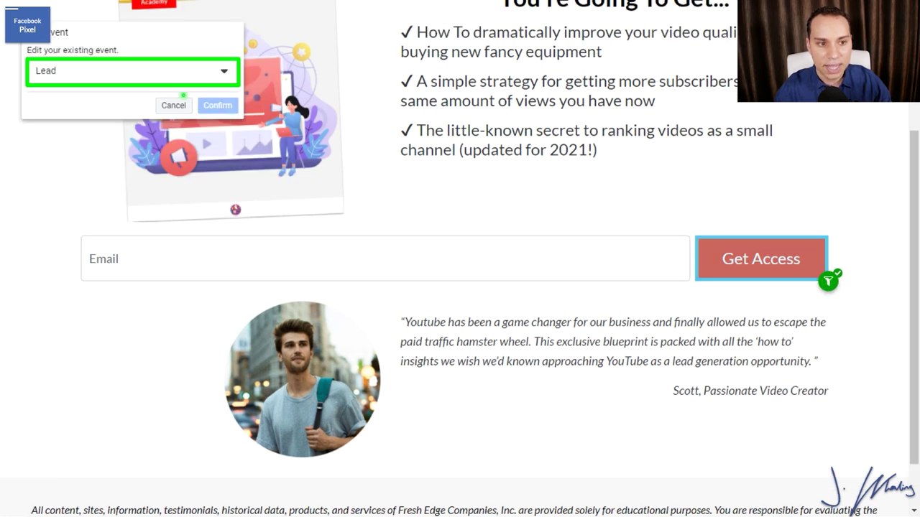
left_click(148, 76)
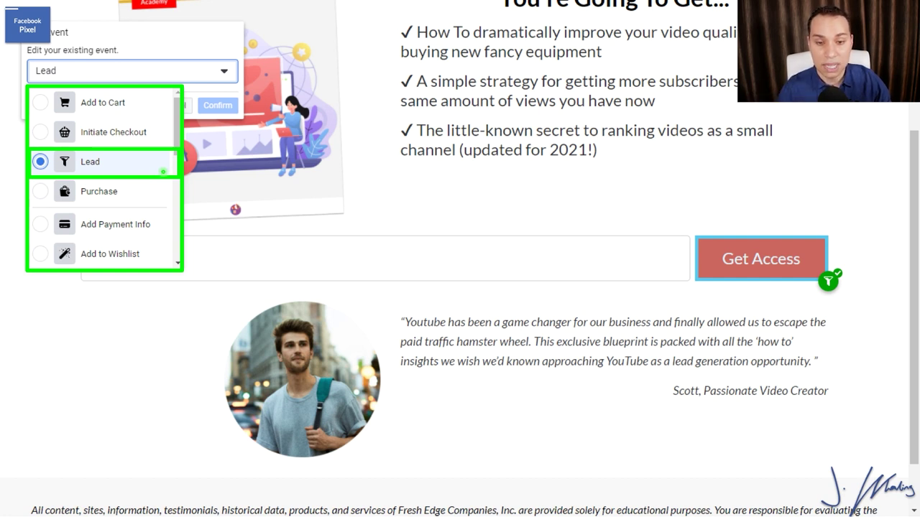
left_click(163, 171)
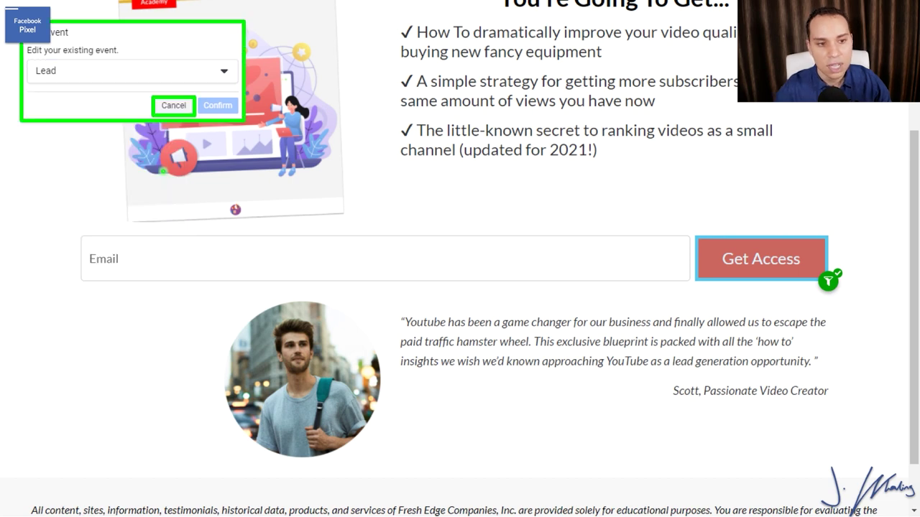
left_click(164, 102)
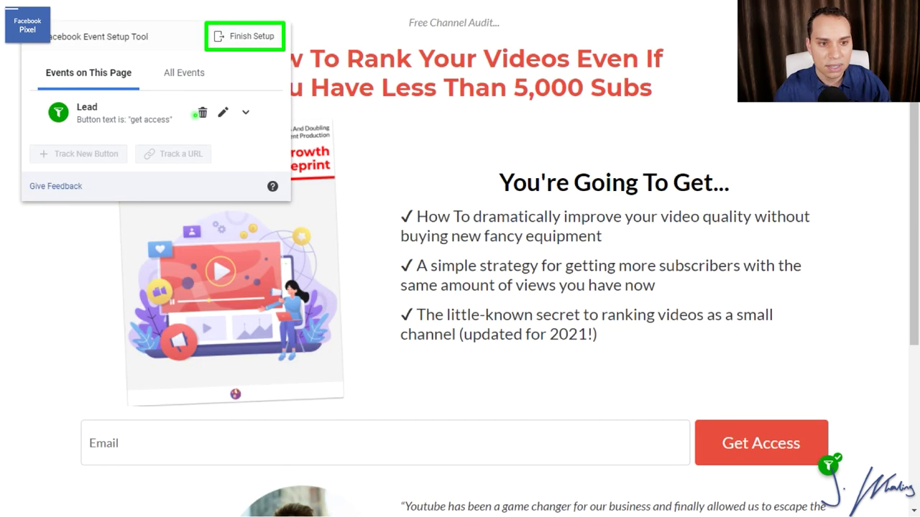
Step: Finish the event setup on the landing page with its Lead event and skip the feedback survey
left_click(255, 45)
left_click(630, 290)
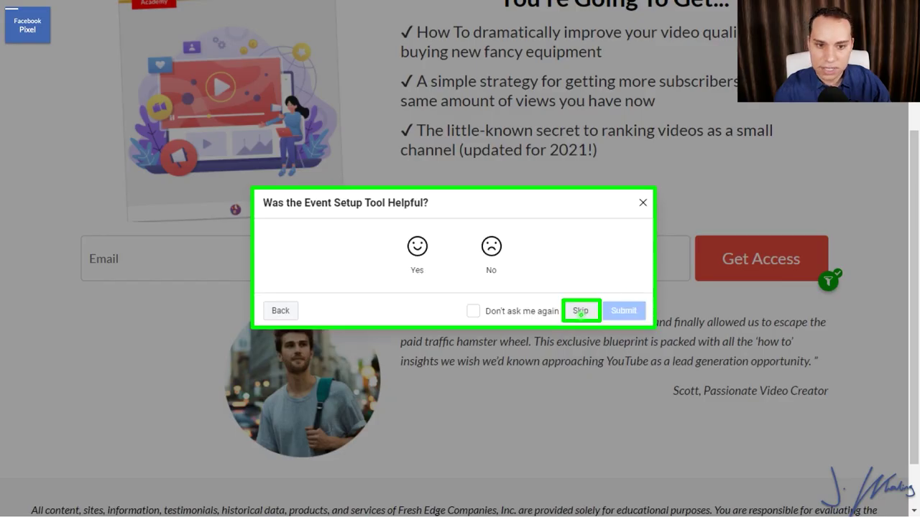
left_click(581, 310)
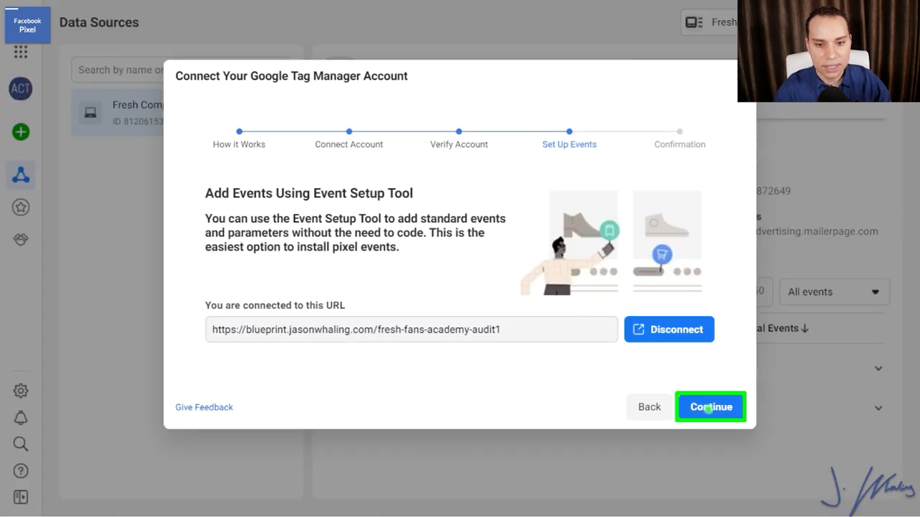
Step: Finish the Tag Manager connection and open the Event Setup Tool to add more events from the Fresh Companies Pixel
left_click(714, 408)
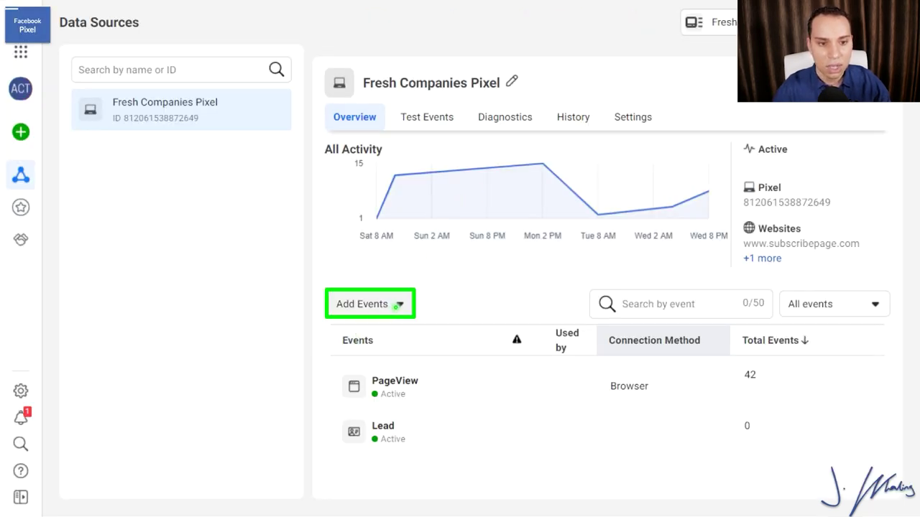
left_click(396, 305)
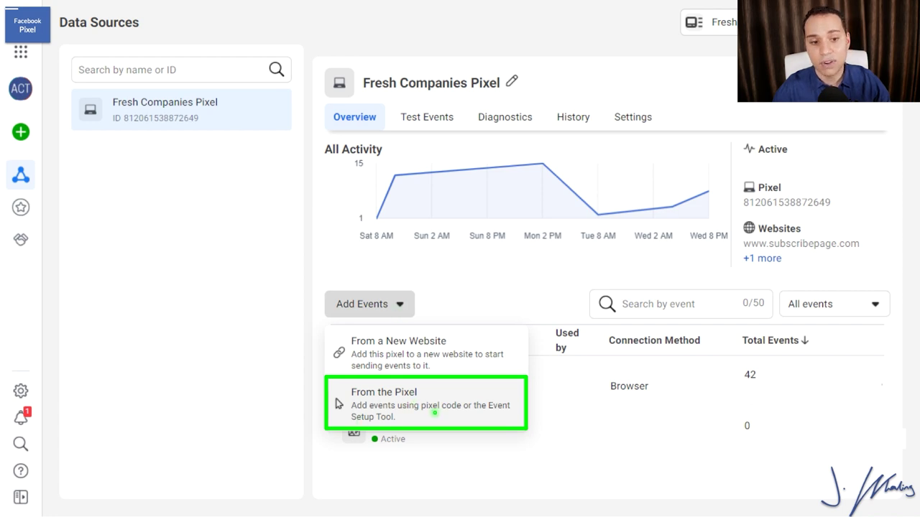
left_click(435, 413)
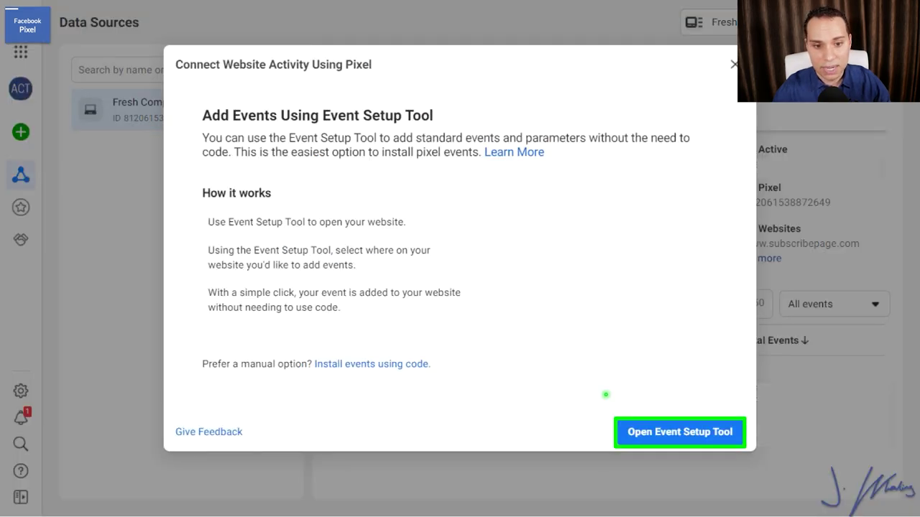
left_click(690, 435)
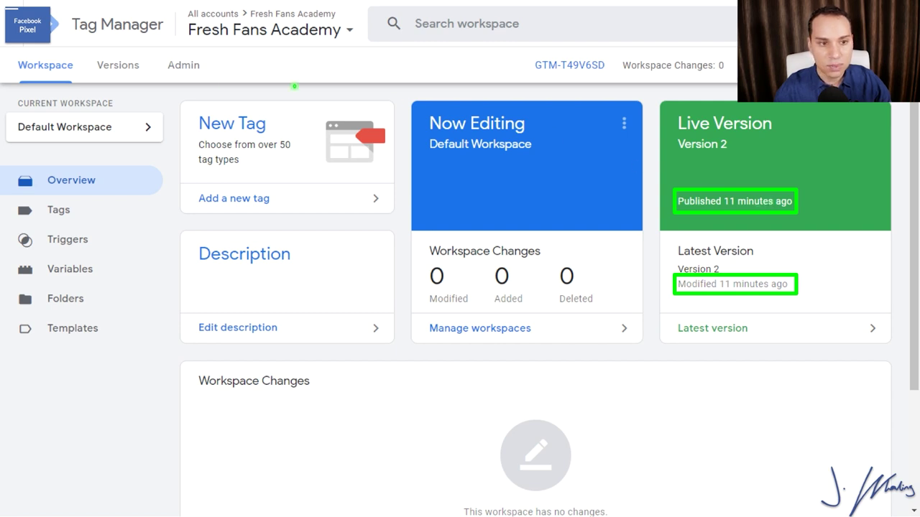
Step: Switch to Tag Manager and check the live container version and the Facebook Pixel tag in the Fresh Fans Academy workspace
left_click(133, 68)
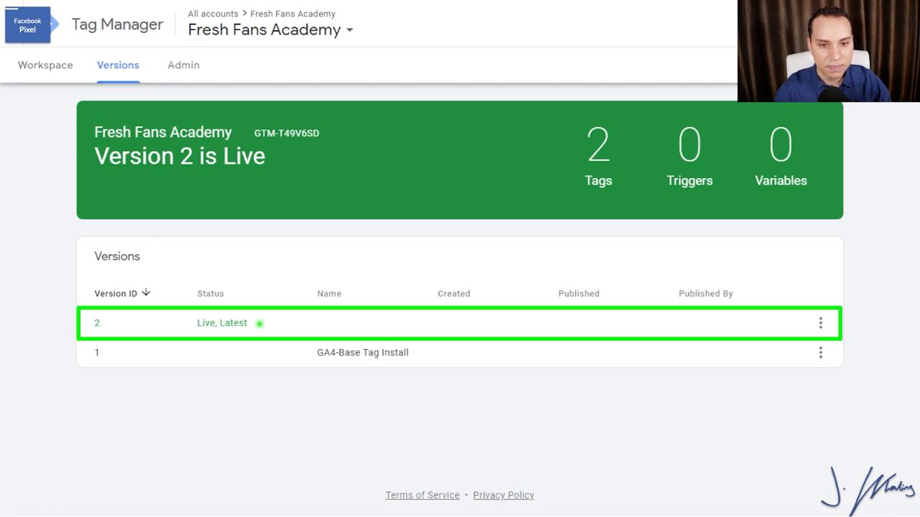
left_click(259, 324)
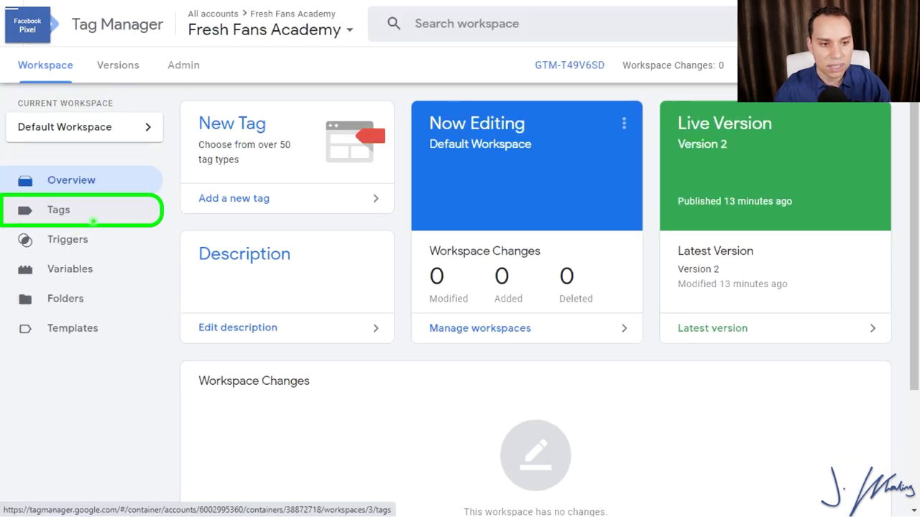
left_click(92, 219)
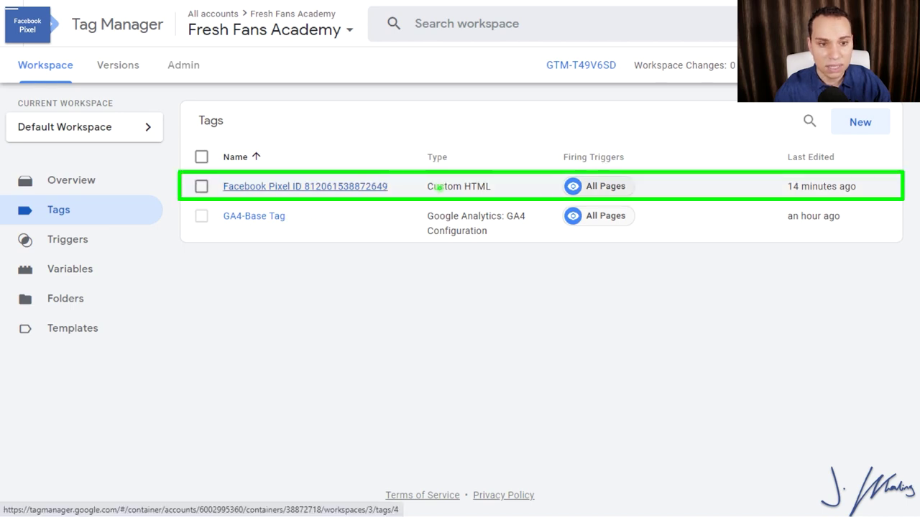
left_click(437, 187)
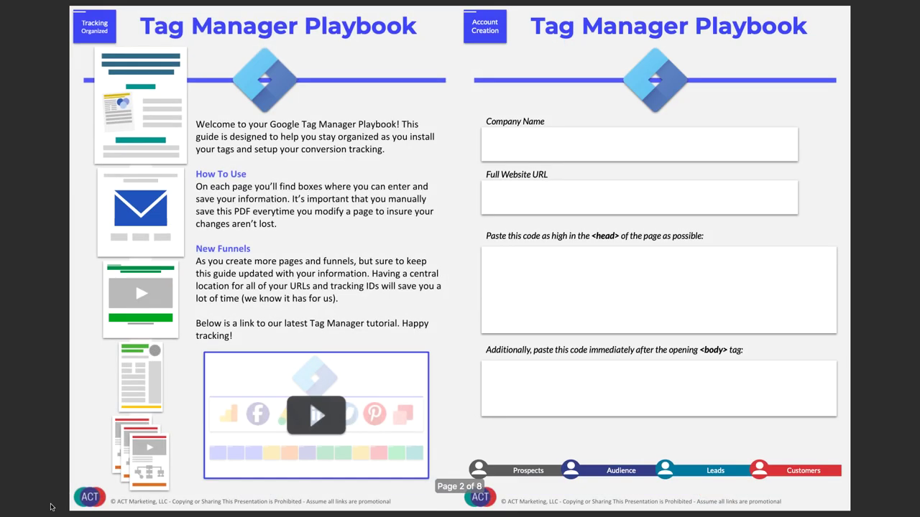
scroll(50, 508, "down", 5)
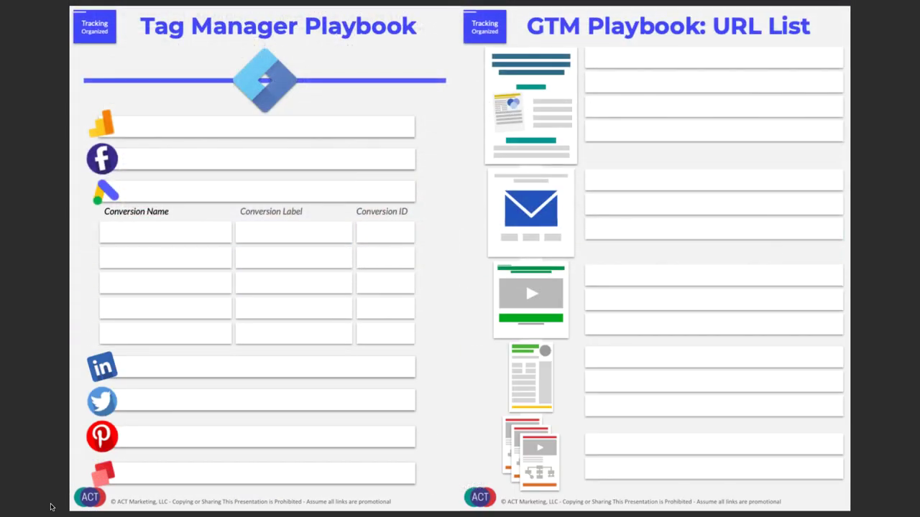
scroll(50, 508, "down", 5)
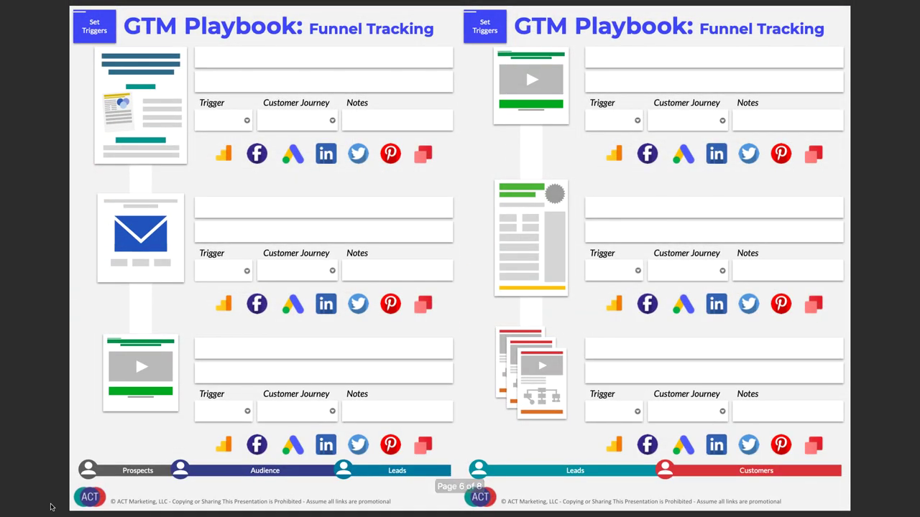
scroll(50, 507, "down", 5)
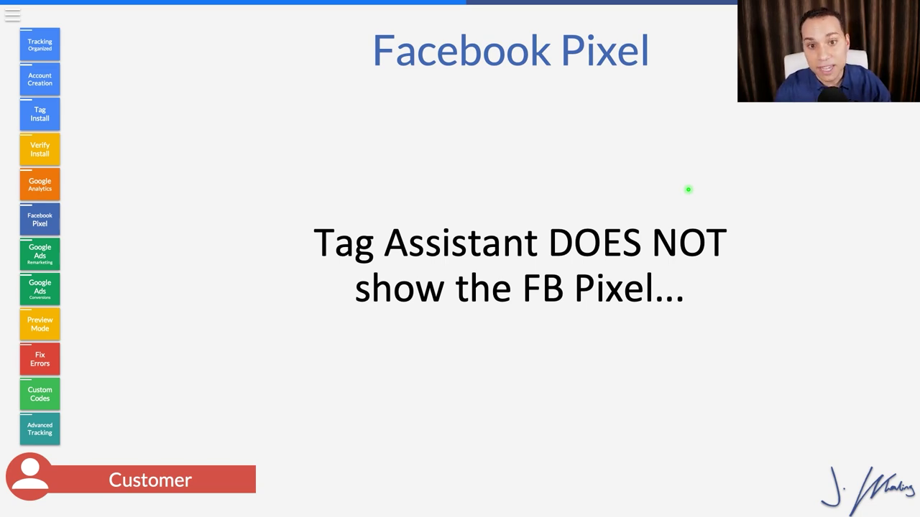
key("Right")
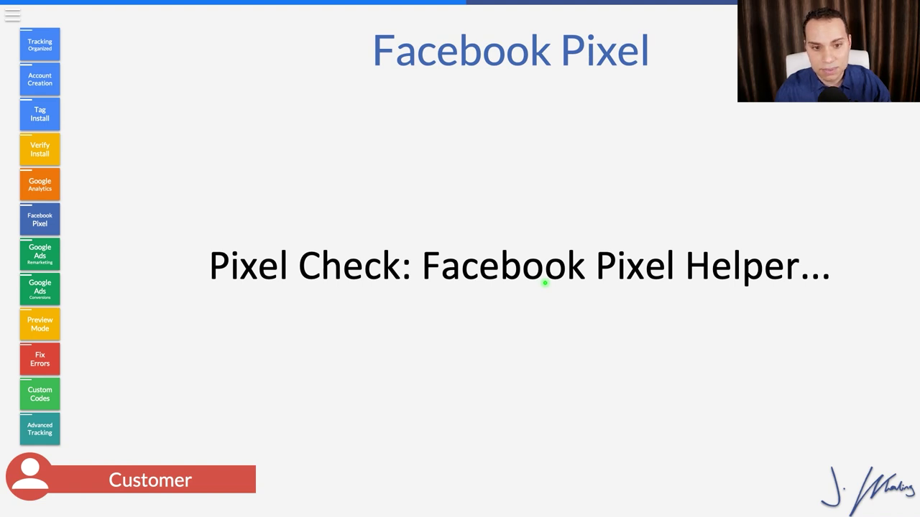
key("Right")
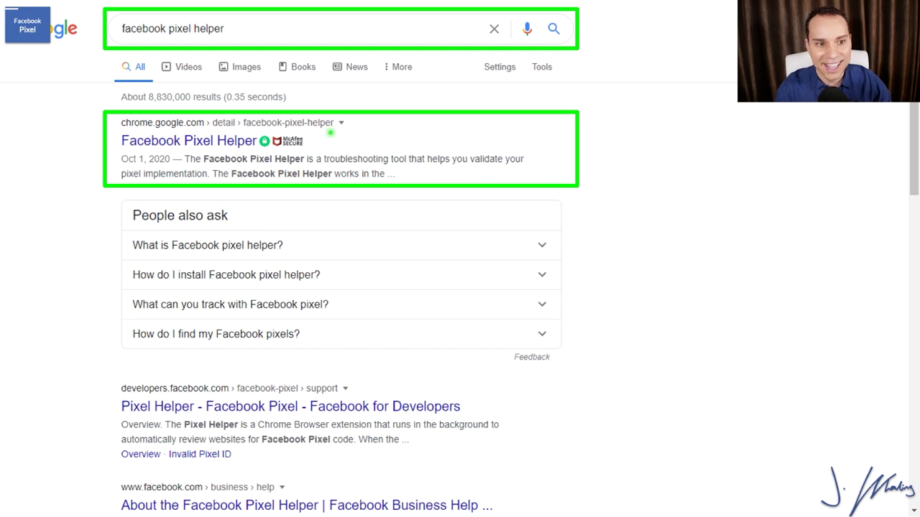
Step: Install the Facebook Pixel Helper extension in Chrome from its Chrome Web Store listing
left_click(251, 148)
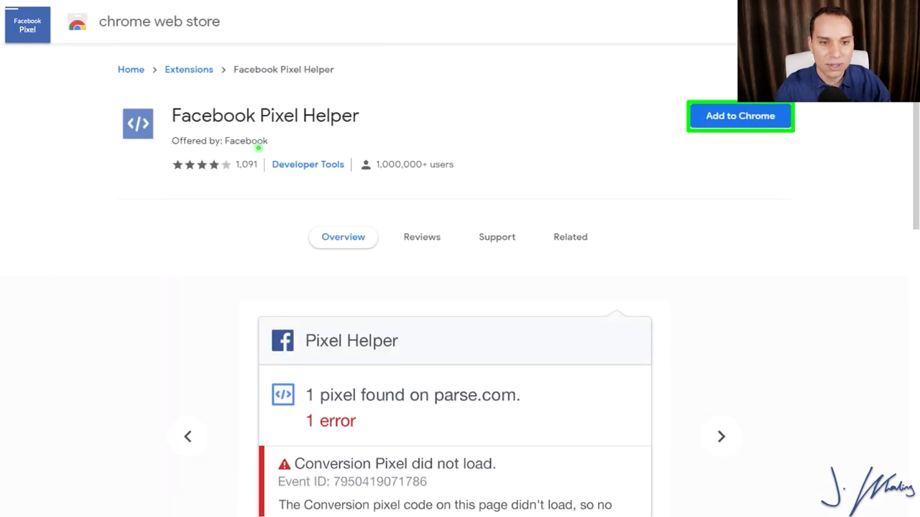
left_click(753, 120)
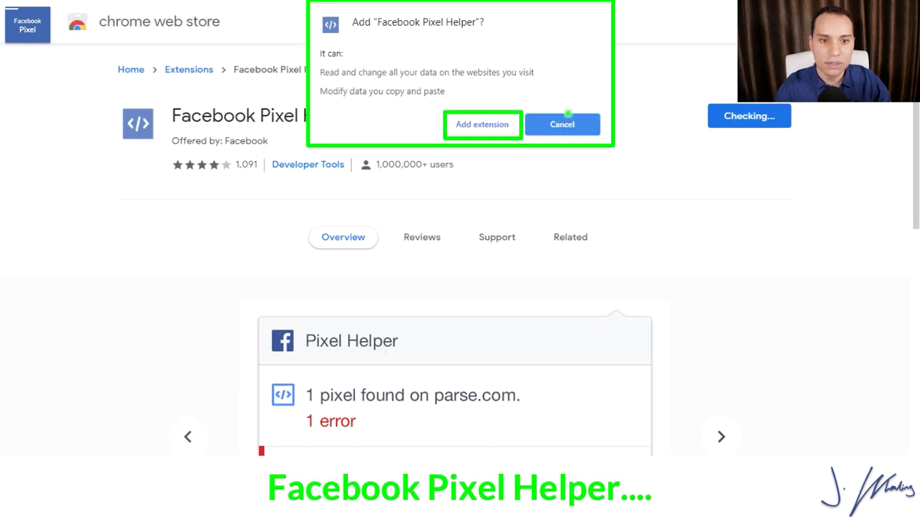
left_click(489, 125)
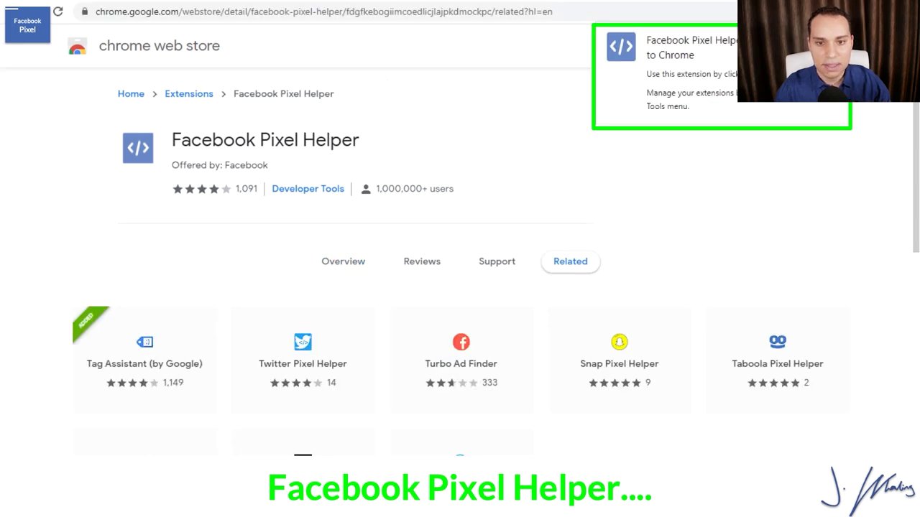
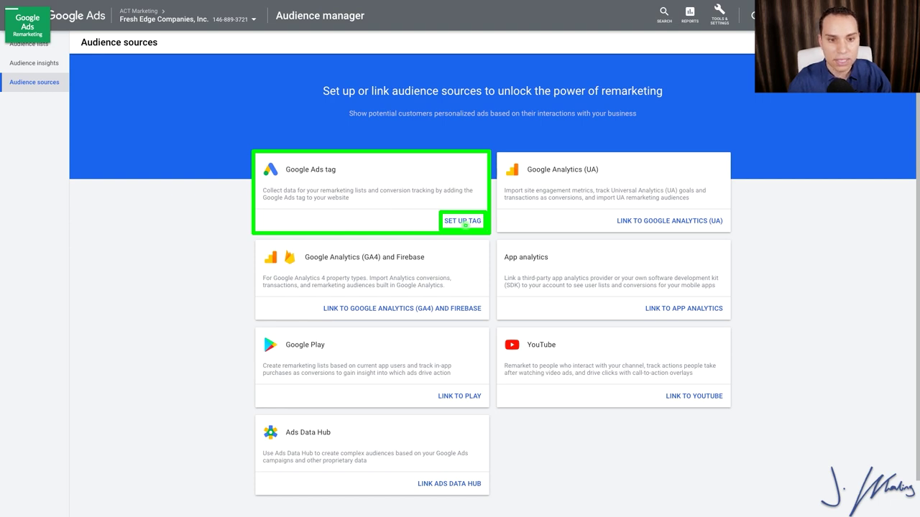
Step: Switch to Google Ads and create a Google Ads tag data source that collects only general website visit data
left_click(462, 222)
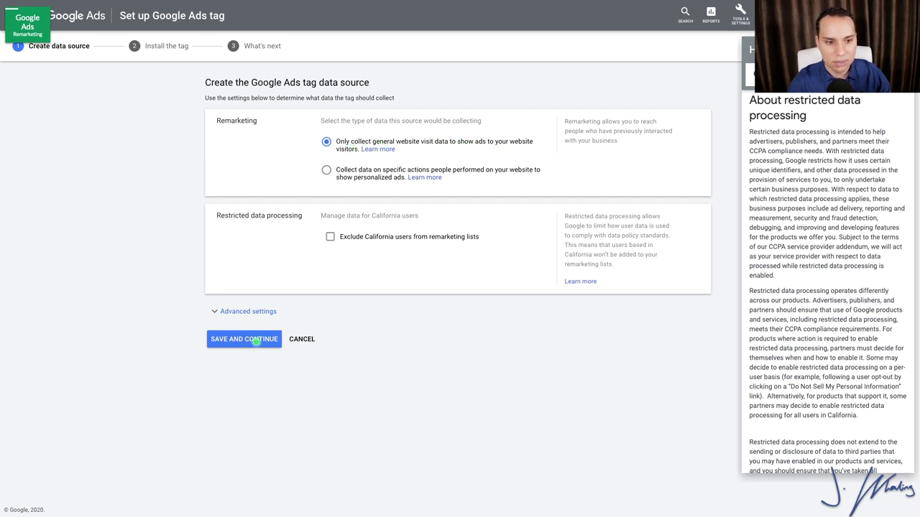
left_click(261, 339)
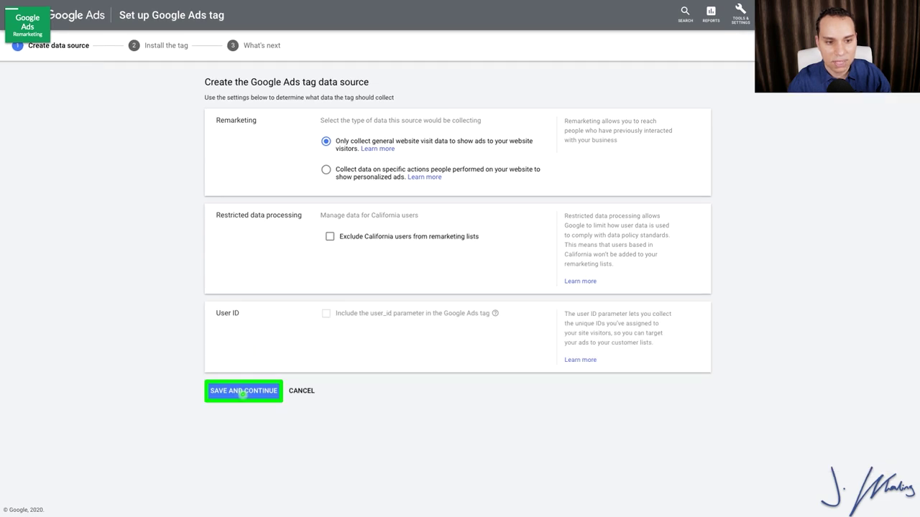
left_click(265, 391)
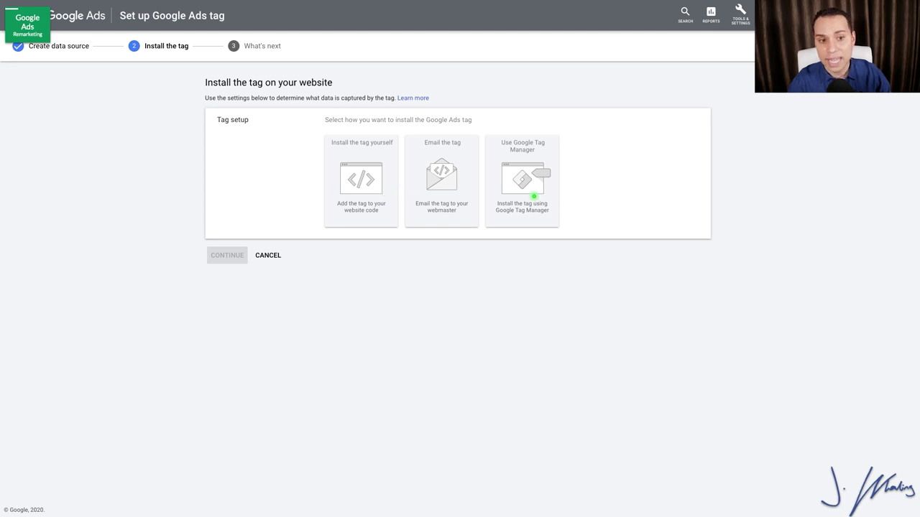
Step: Review the tag installation methods, choose Google Tag Manager for the Google Ads tag, and finish the audience source setup
left_click(362, 193)
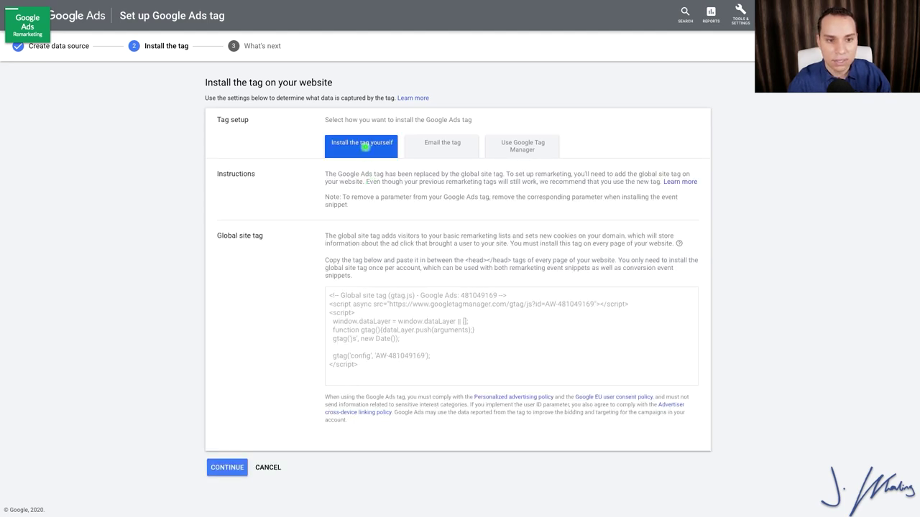
left_click(440, 147)
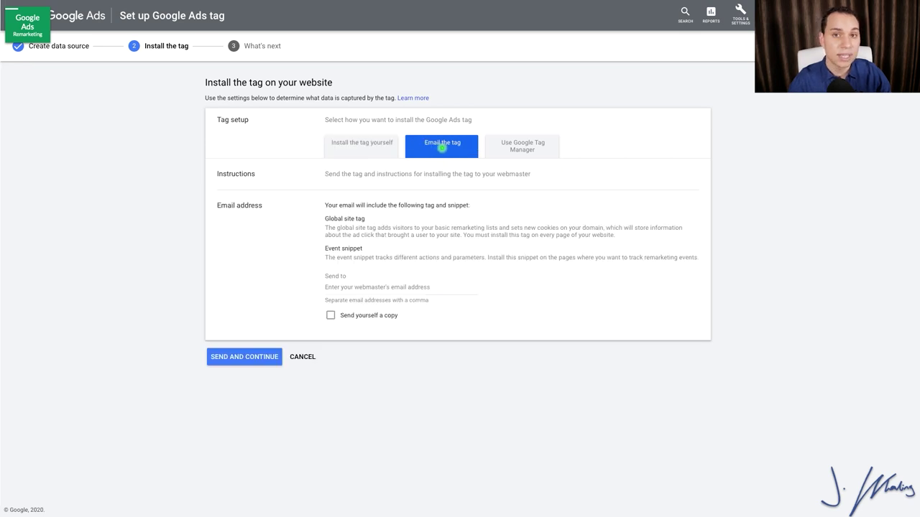
left_click(521, 148)
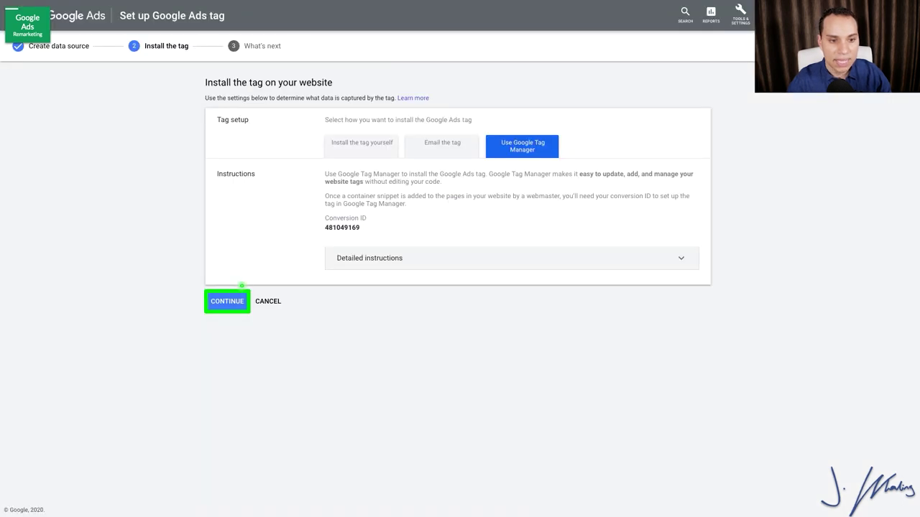
left_click(229, 302)
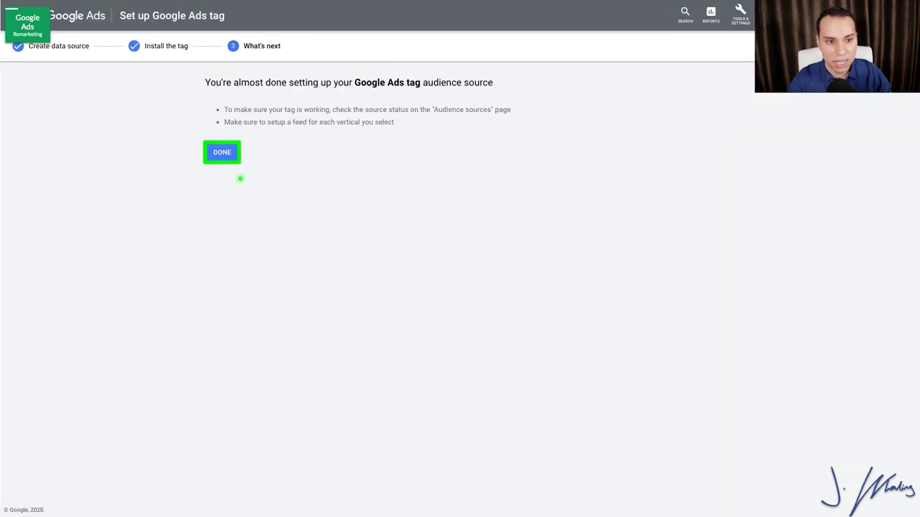
left_click(223, 153)
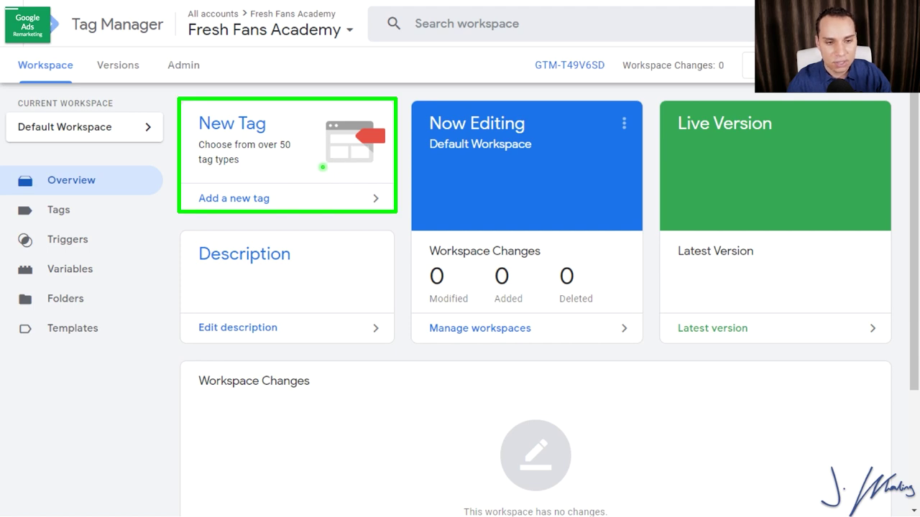
Step: Create and save a Google Ads Remarketing tag in Tag Manager named AW-Remarketing, with conversion ID 481049169 and the All Pages trigger
left_click(323, 166)
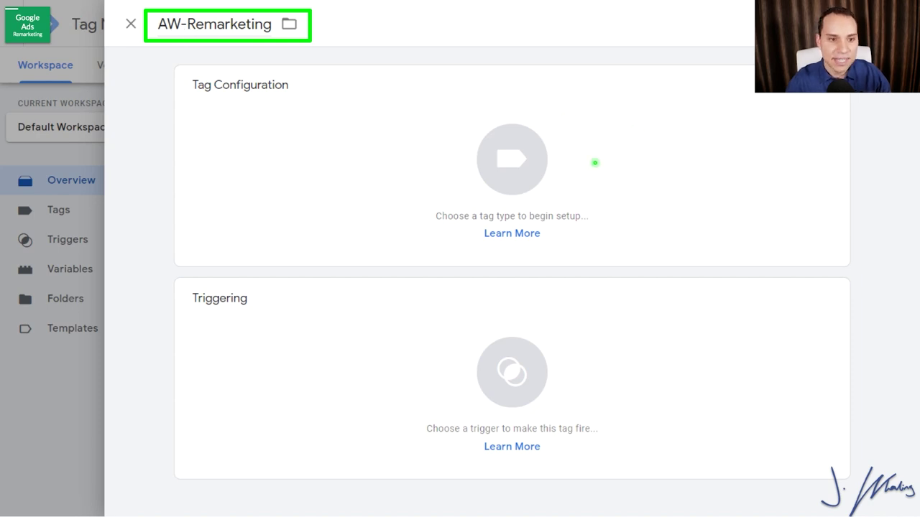
left_click(507, 160)
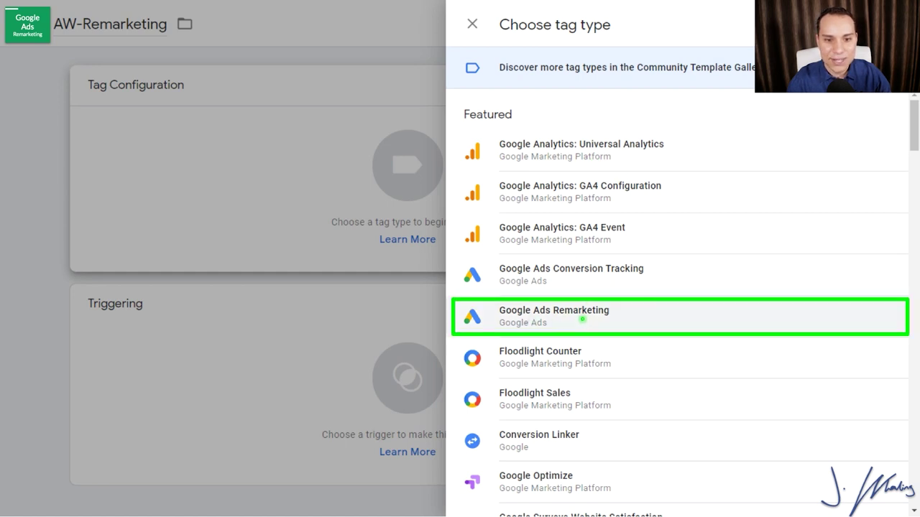
left_click(652, 321)
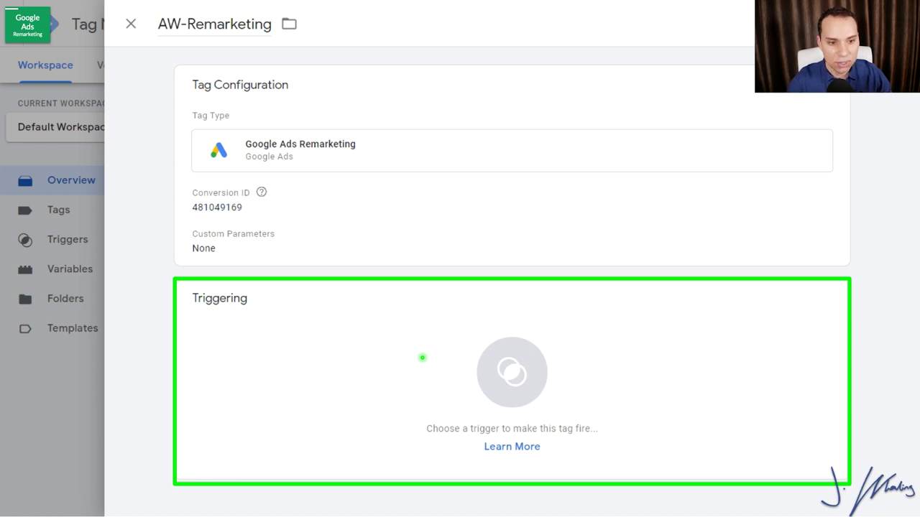
left_click(422, 357)
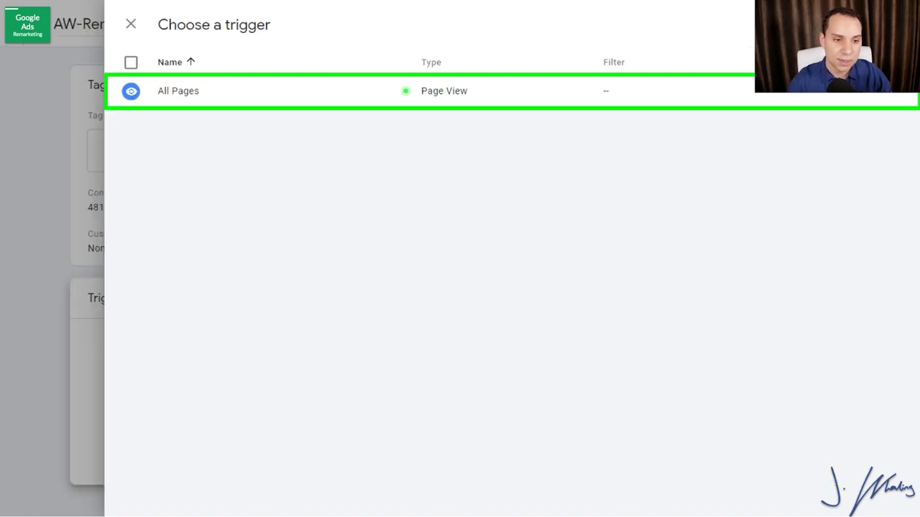
left_click(355, 88)
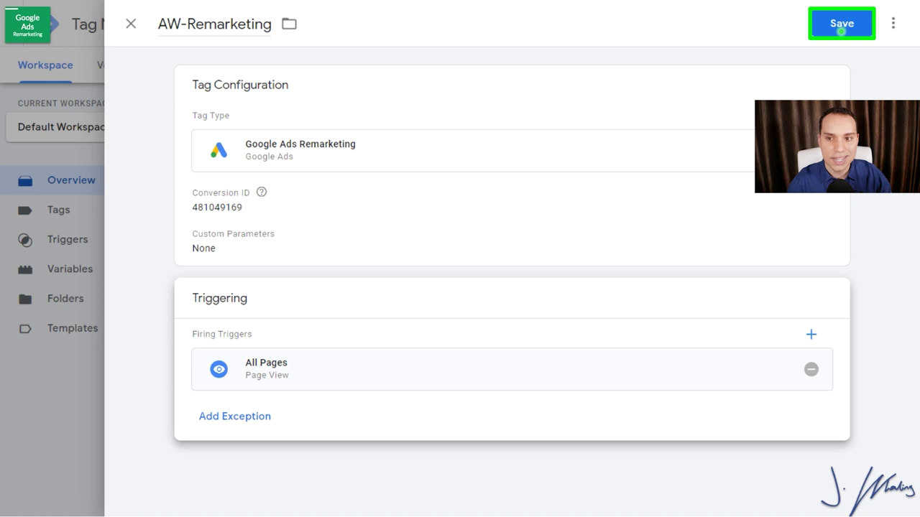
left_click(843, 24)
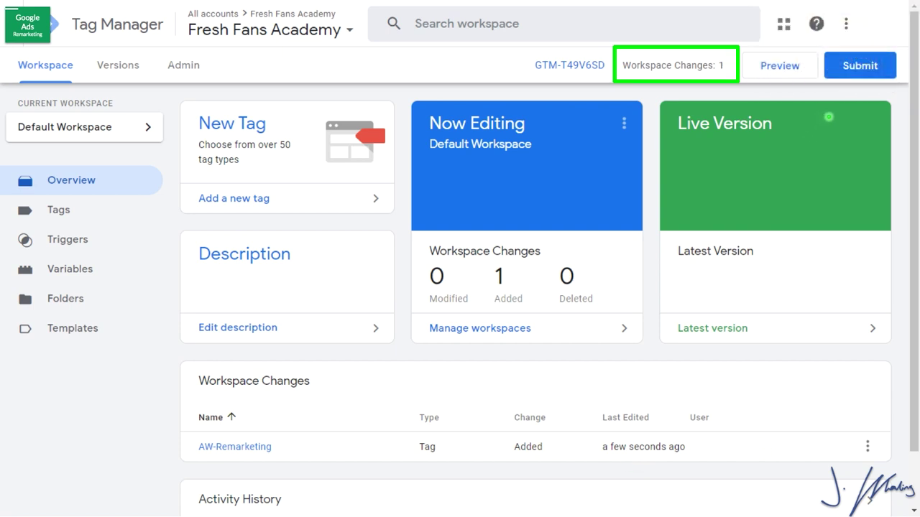
Step: Publish the workspace as version "Google Ads Remarketing Tag Install" with the description "Google Ads Tag: 481049169 All Pages"
left_click(858, 67)
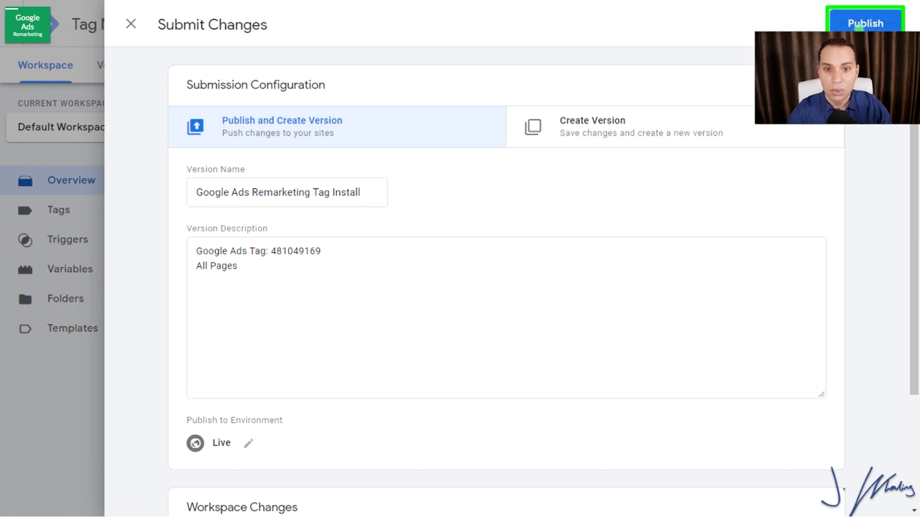
left_click(860, 24)
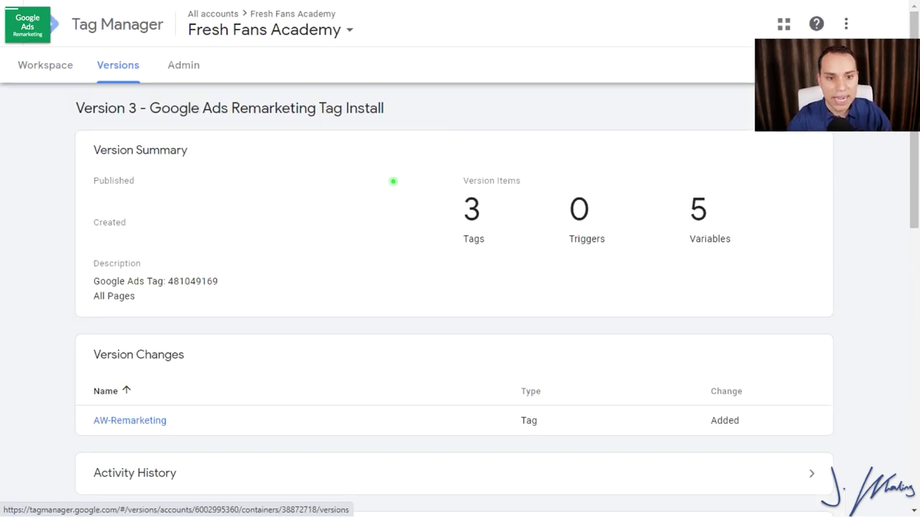
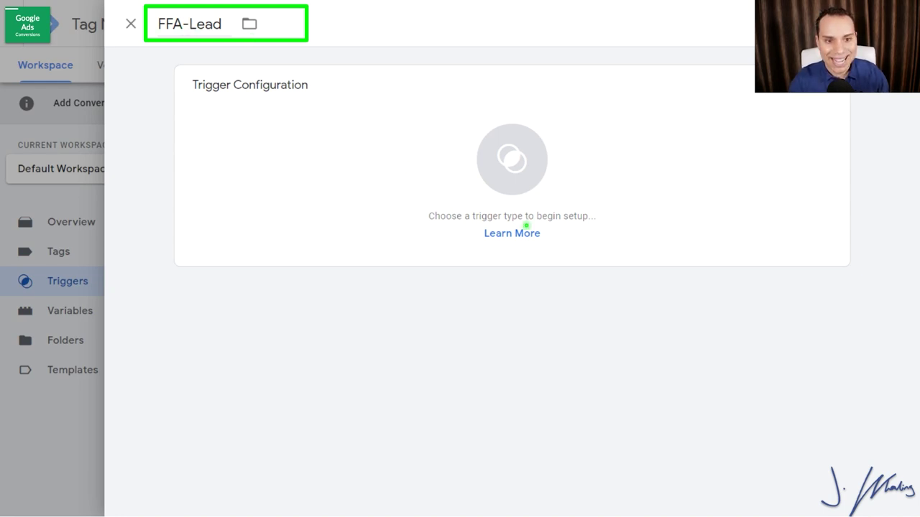
left_click(516, 171)
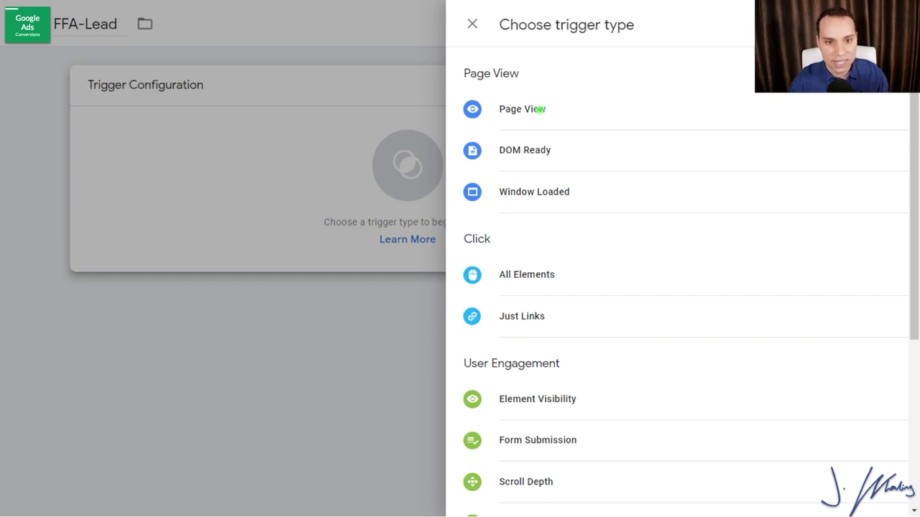
left_click(526, 109)
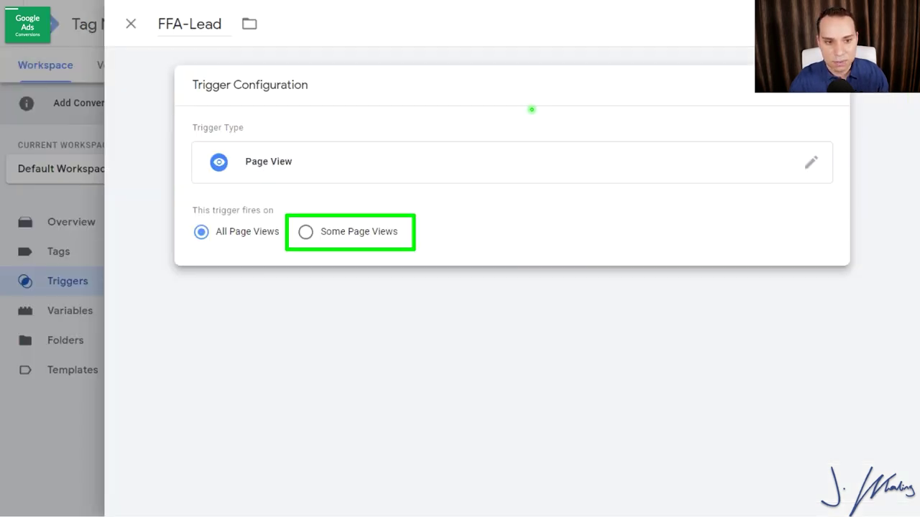
left_click(358, 234)
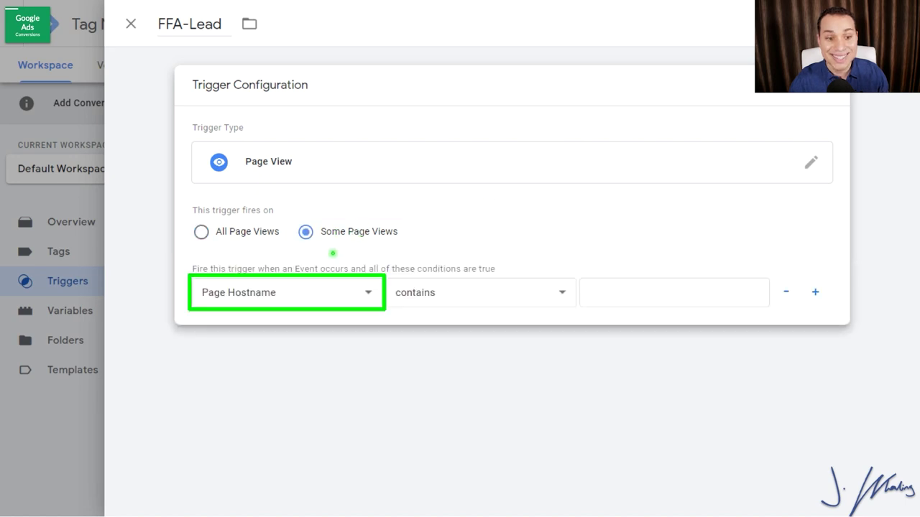
left_click(358, 290)
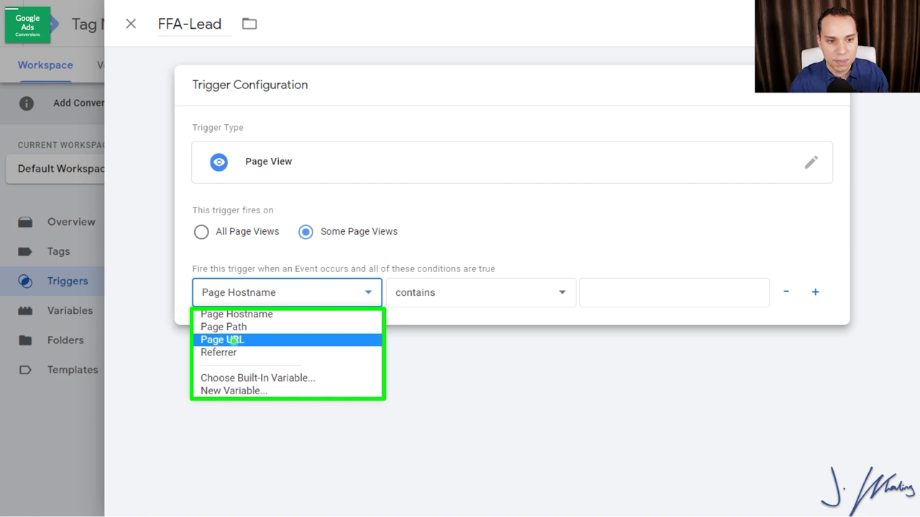
left_click(308, 340)
left_click(464, 296)
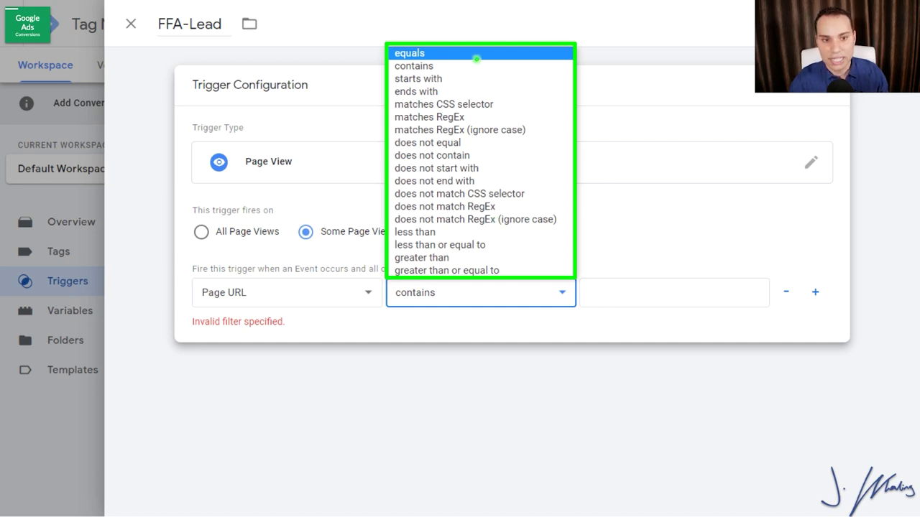
left_click(478, 58)
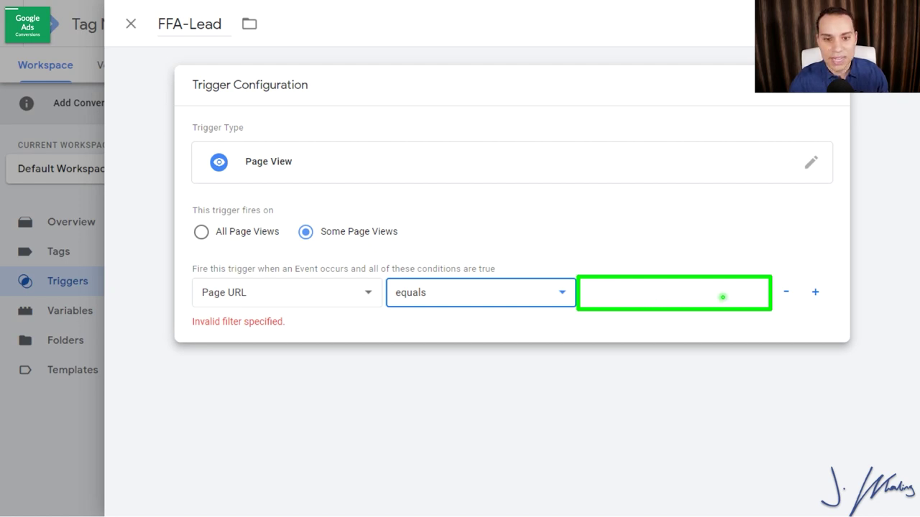
left_click(715, 296)
key("ctrl+v")
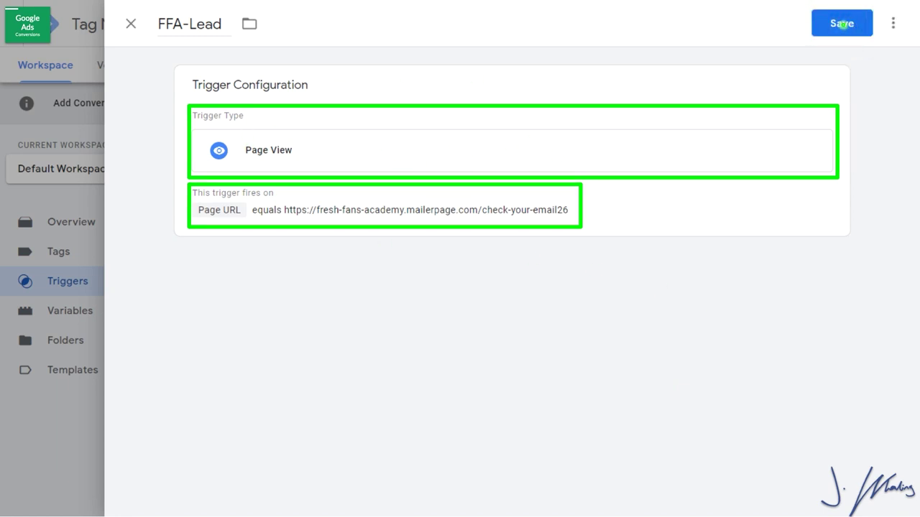
left_click(842, 24)
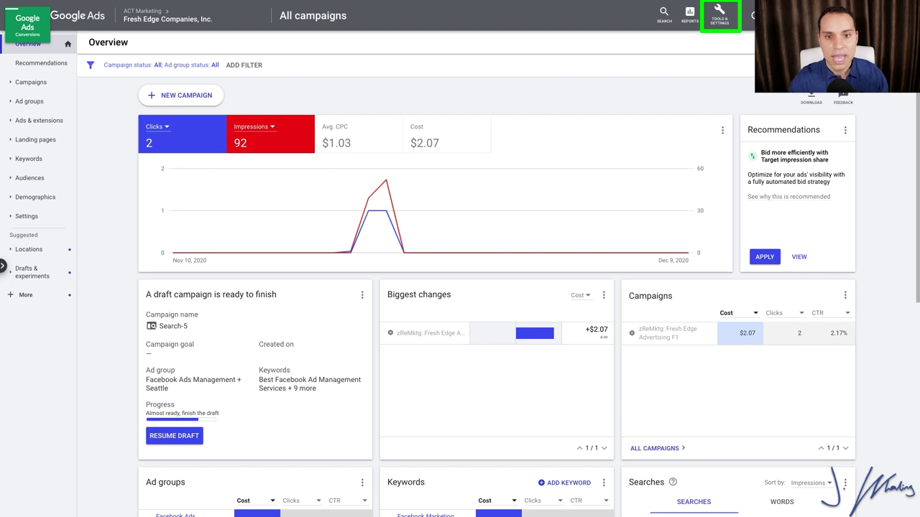
Step: Switch to Google Ads and start a new conversion action that tracks actions on the website
left_click(721, 17)
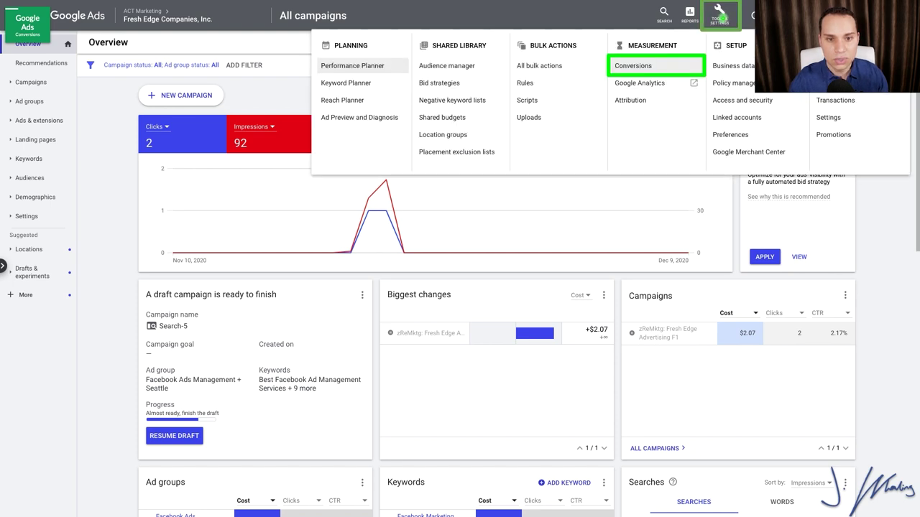
left_click(665, 70)
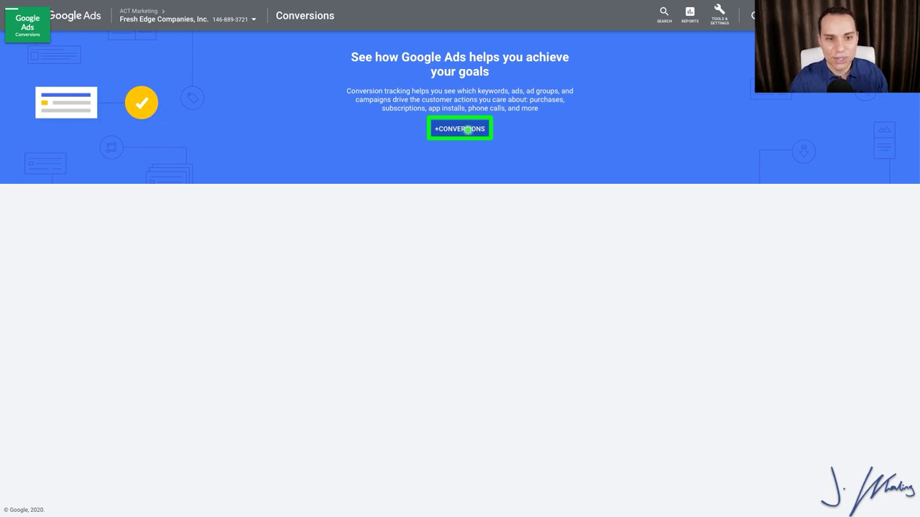
left_click(468, 129)
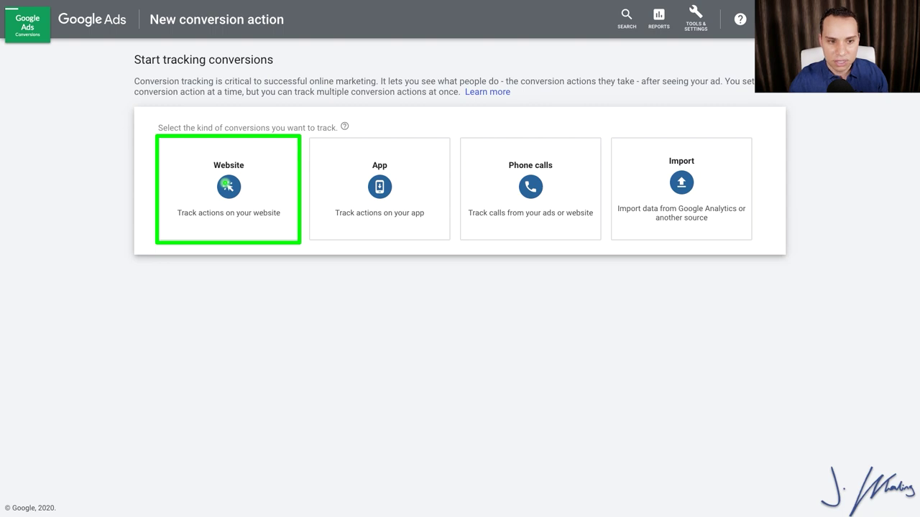
left_click(227, 185)
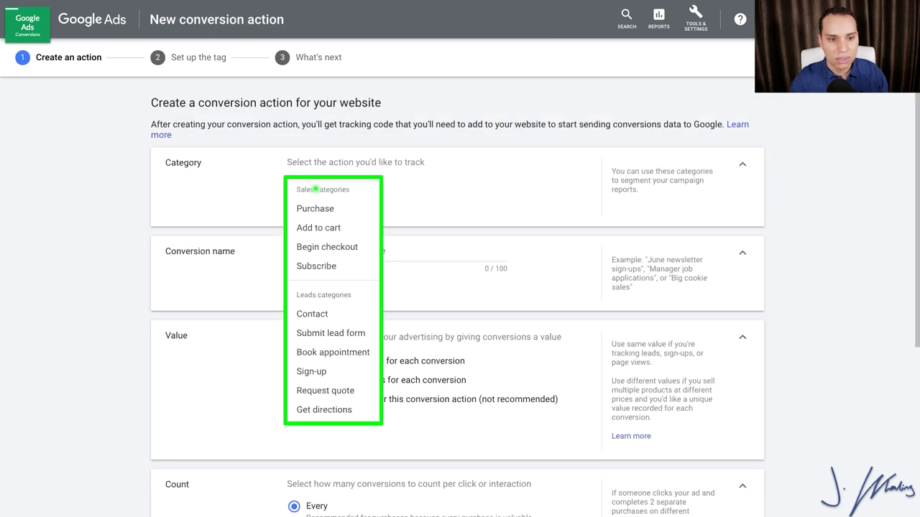
Step: Set the conversion category to Submit lead form, name it "Leads - FB Account Audit 1", and choose not to use a value
left_click(314, 189)
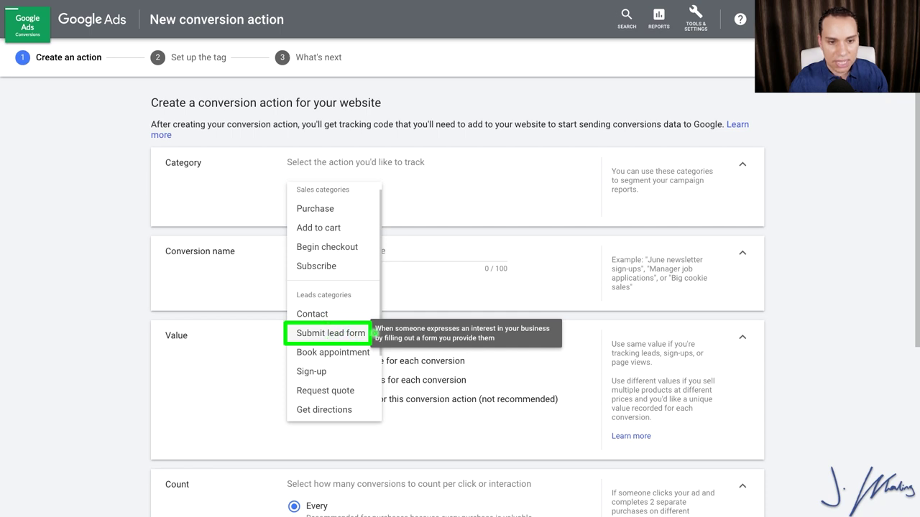
left_click(360, 333)
left_click(322, 251)
type("Leads - FB Account Audit 1")
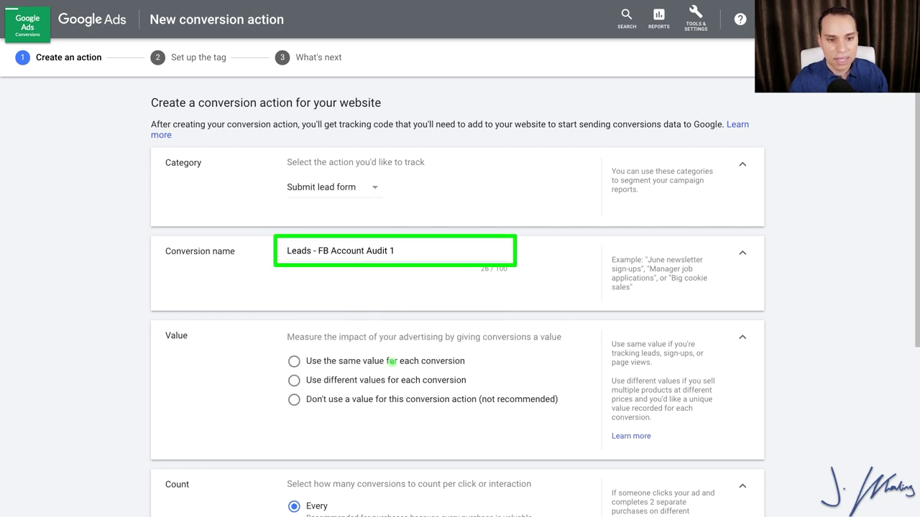
left_click(387, 399)
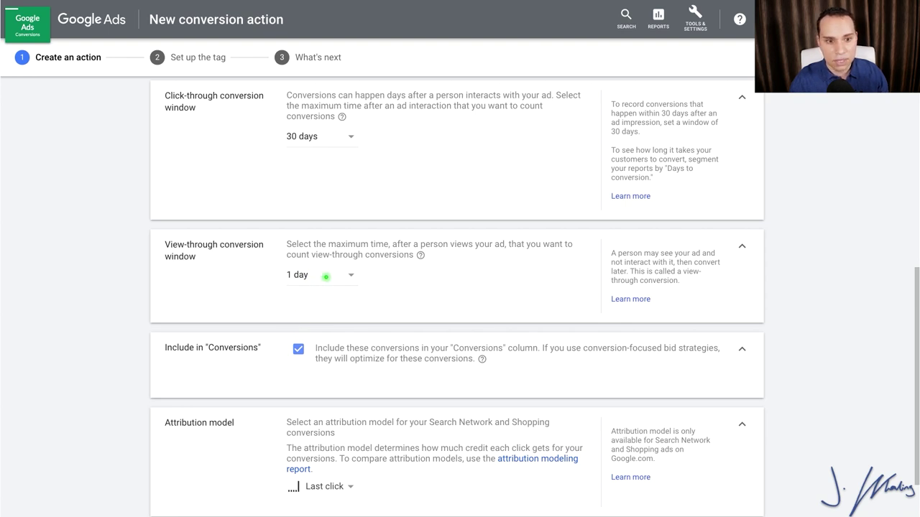
Step: Review the conversion windows, keep 1 day view-through and Last click attribution, and create the conversion action
left_click(331, 277)
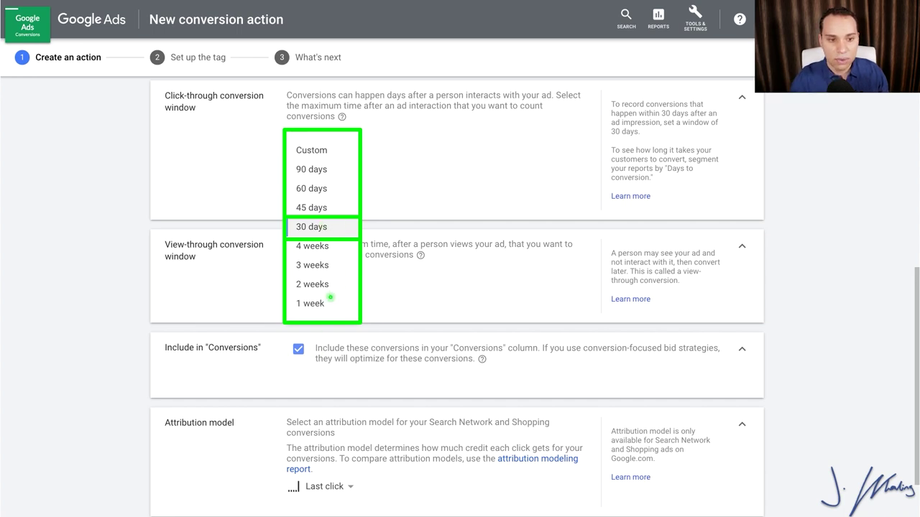
left_click(335, 295)
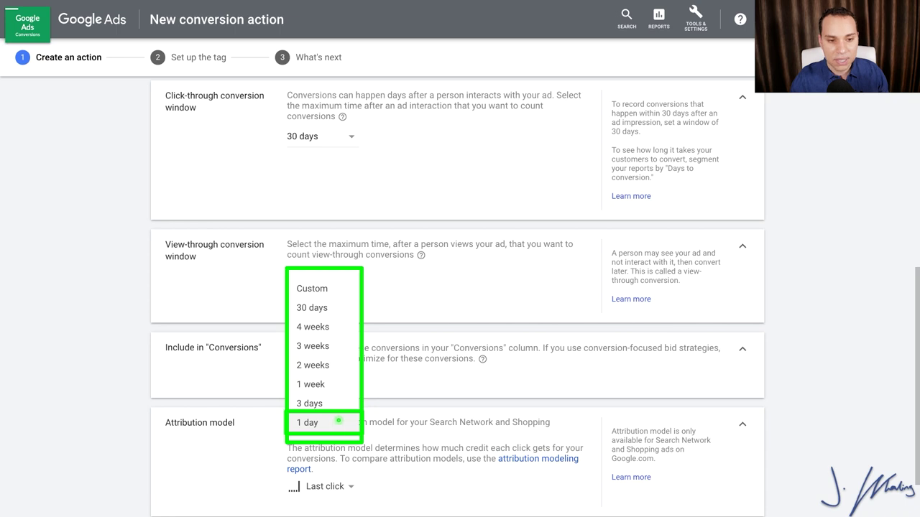
left_click(338, 423)
left_click(325, 486)
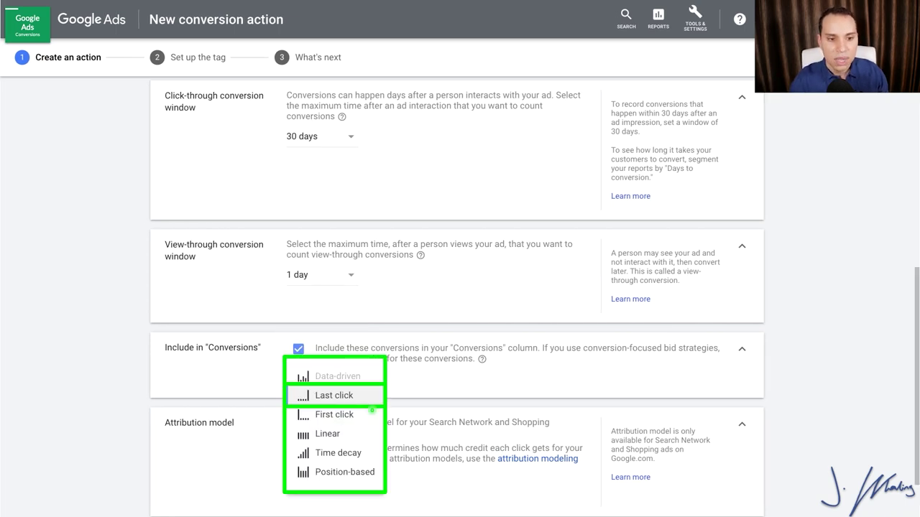
left_click(373, 397)
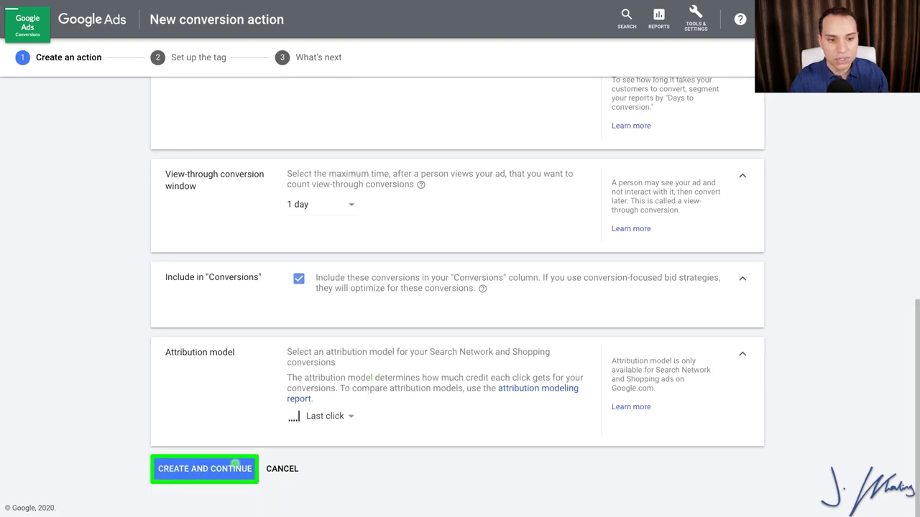
left_click(239, 469)
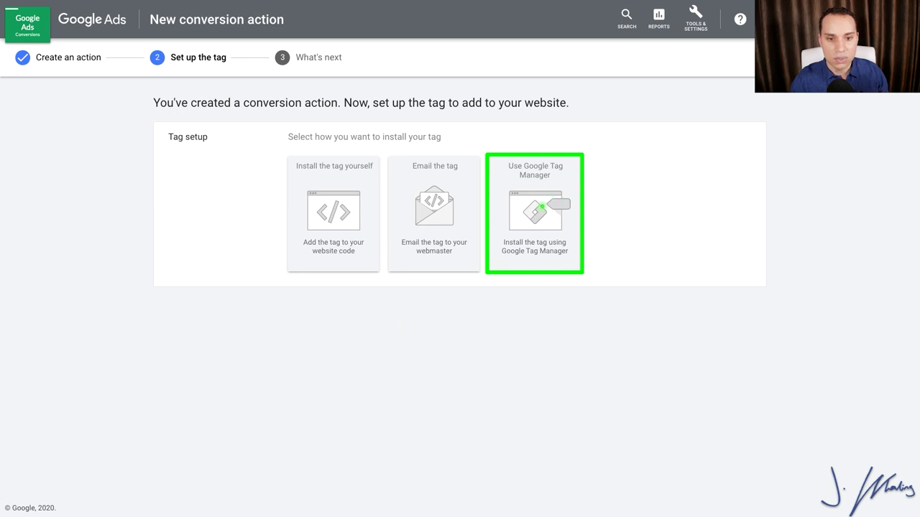
Step: Choose Google Tag Manager as the conversion tag's installation method and finish the conversion action setup
left_click(544, 213)
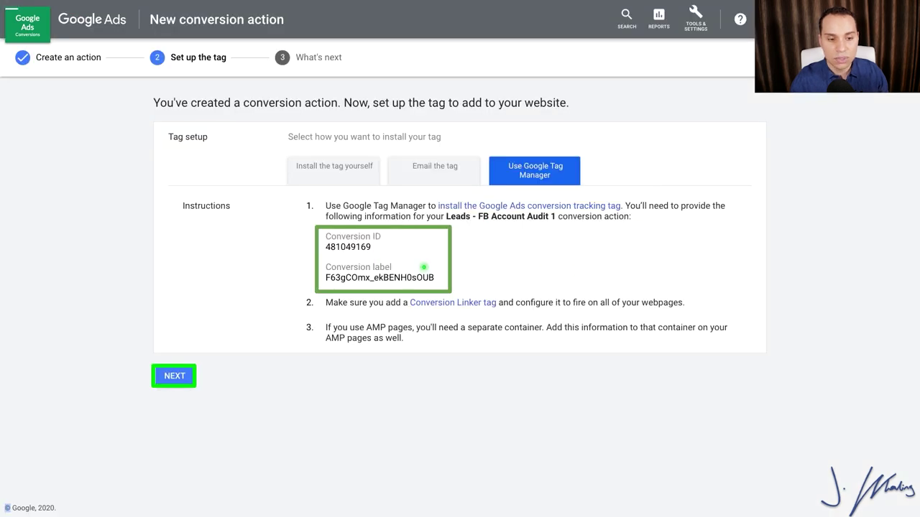
left_click(178, 376)
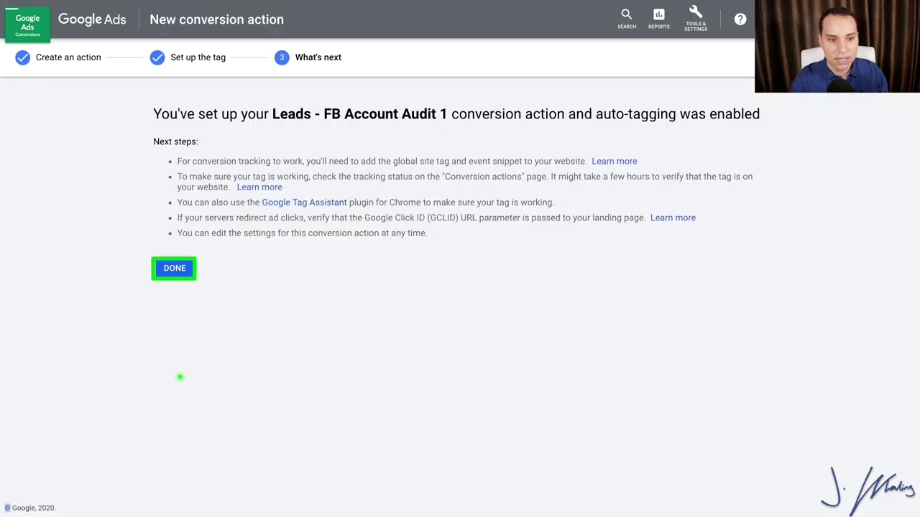
left_click(179, 268)
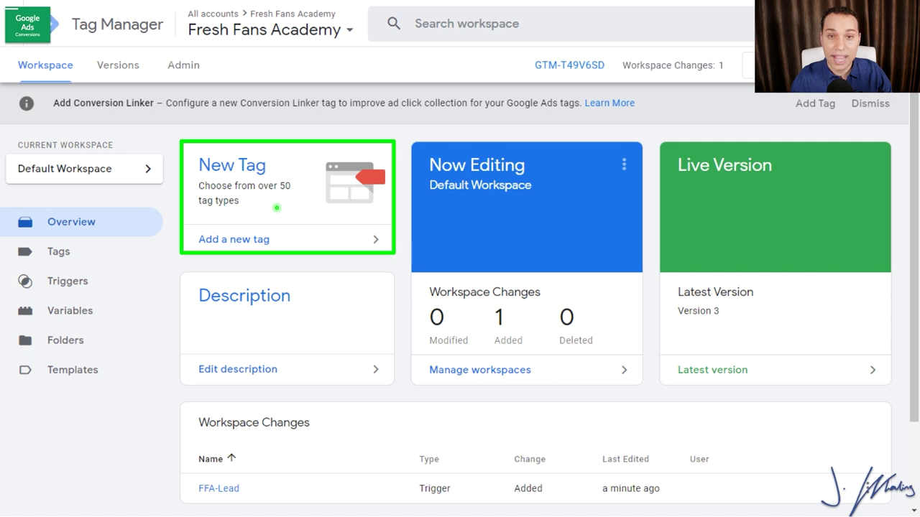
Step: Create a Google Ads Conversion Tracking tag named AW-Conversion_FFA-Lead in Tag Manager, with conversion ID 481049169, label F63gCOmx_ekBENH0sOUB and the FFA-Lead trigger
left_click(276, 208)
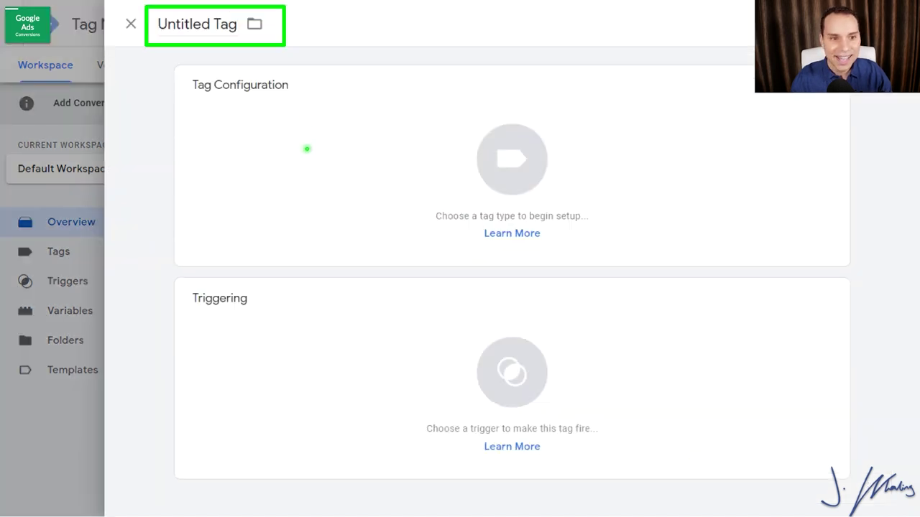
left_click(211, 27)
type("AW-Conversion_FFA-Lead")
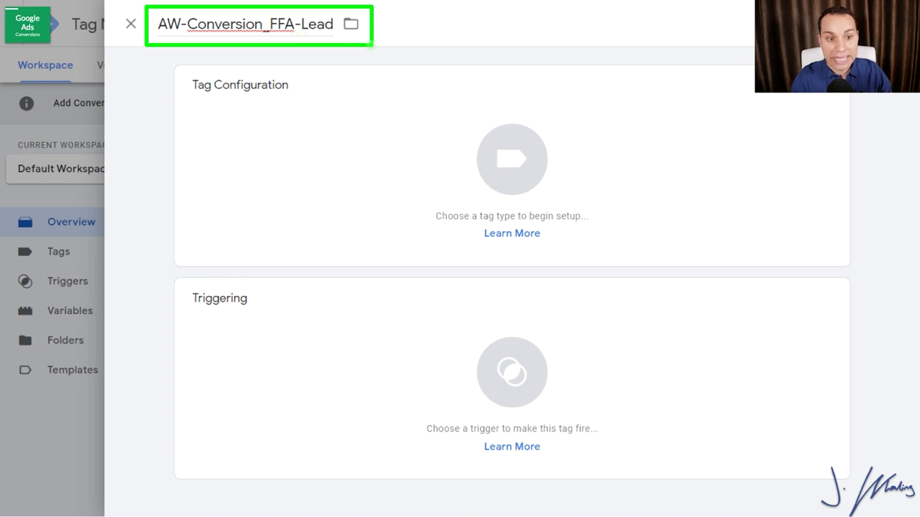
left_click(472, 191)
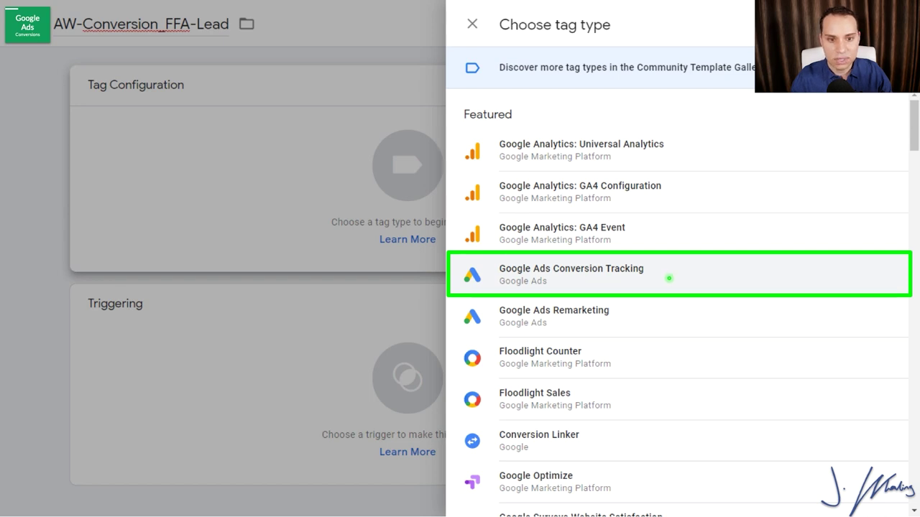
left_click(669, 278)
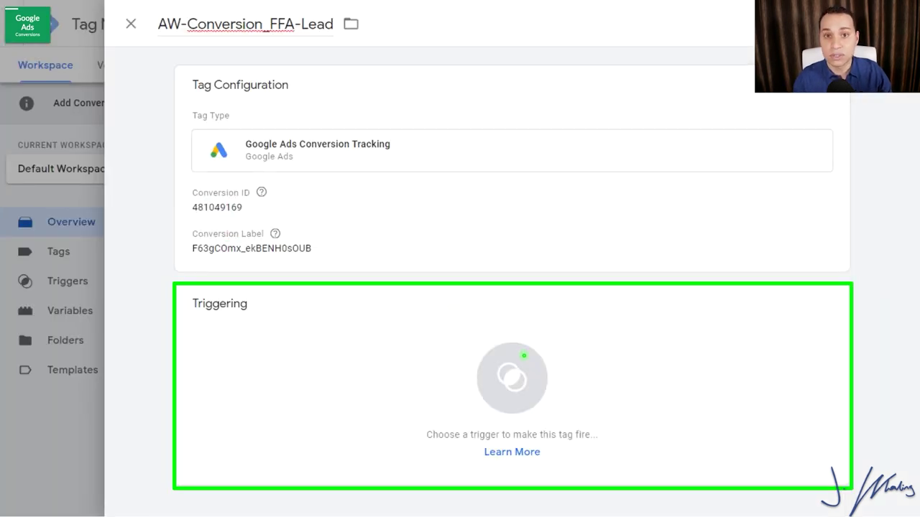
left_click(524, 355)
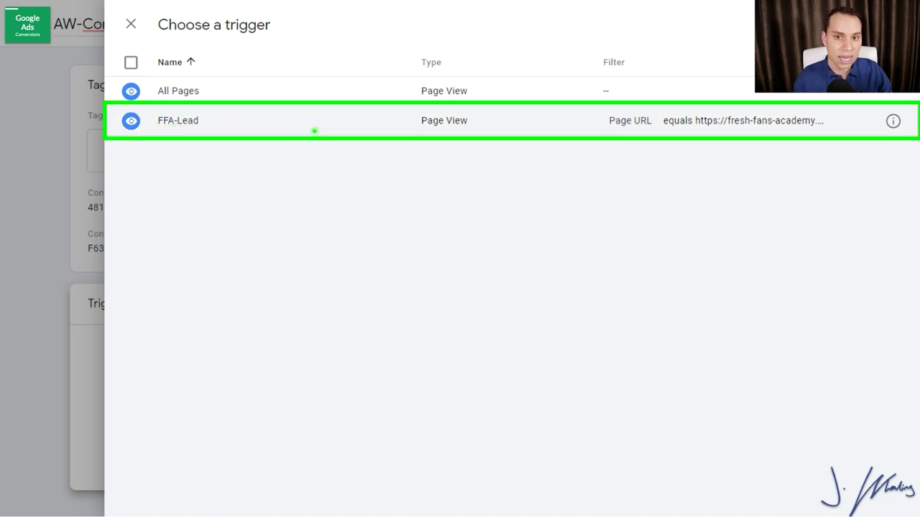
left_click(314, 131)
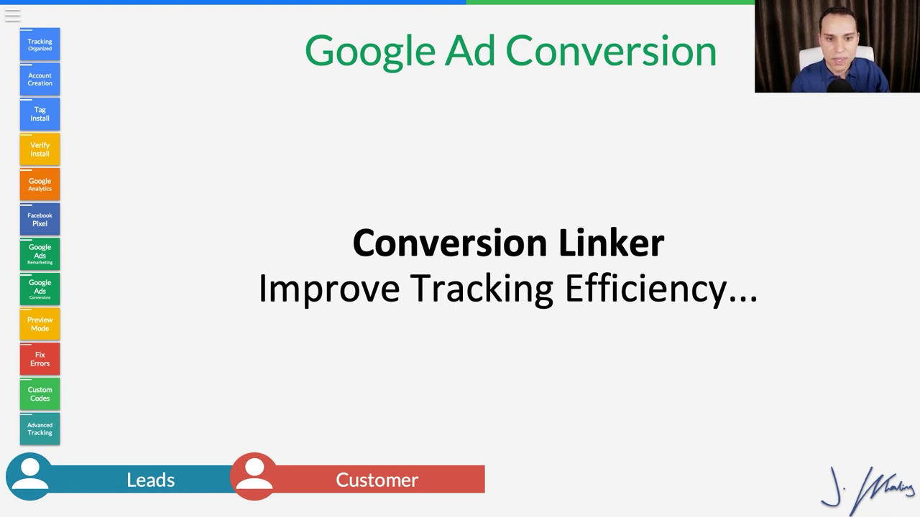
key("Right")
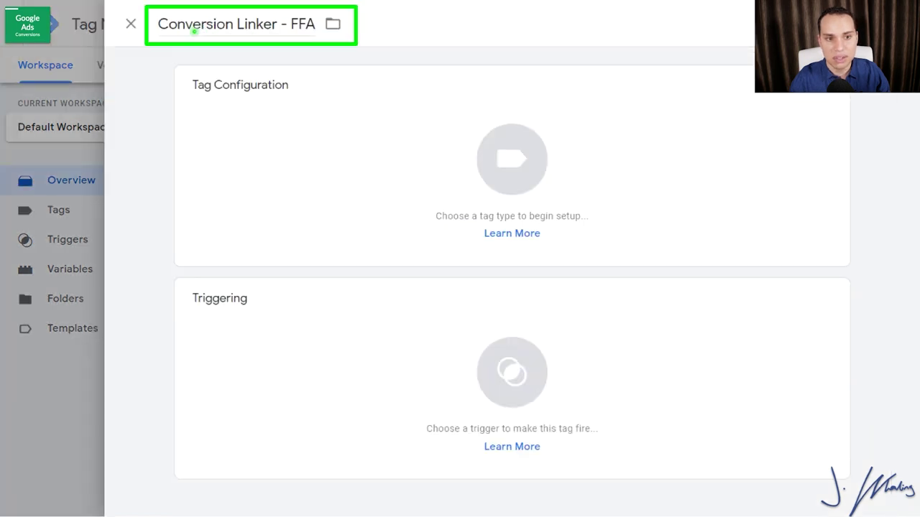
Step: Set up the "Conversion Linker - FFA" tag with the Conversion Linker type and the All Pages trigger, and save it
left_click(453, 202)
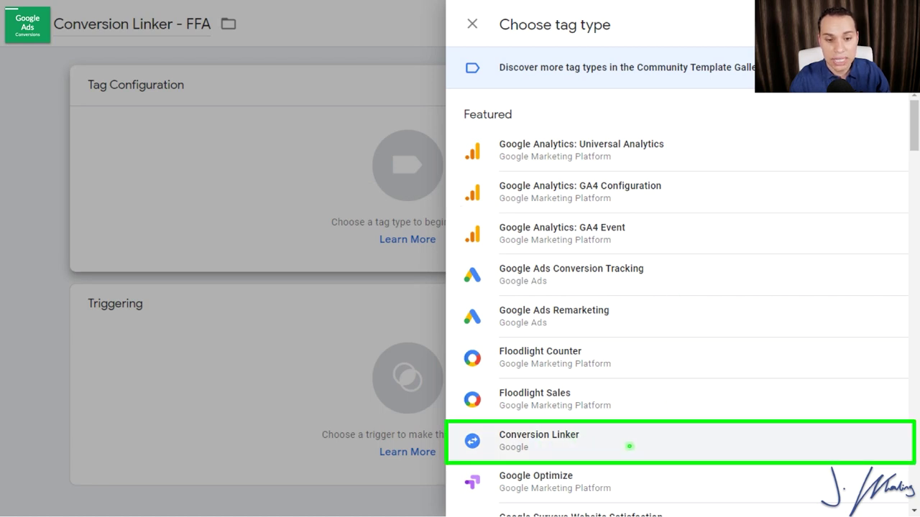
left_click(629, 446)
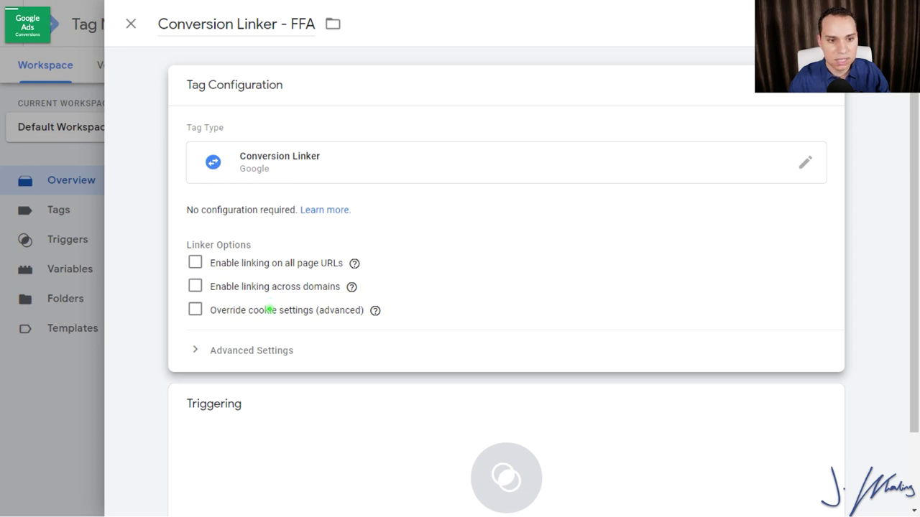
left_click(400, 432)
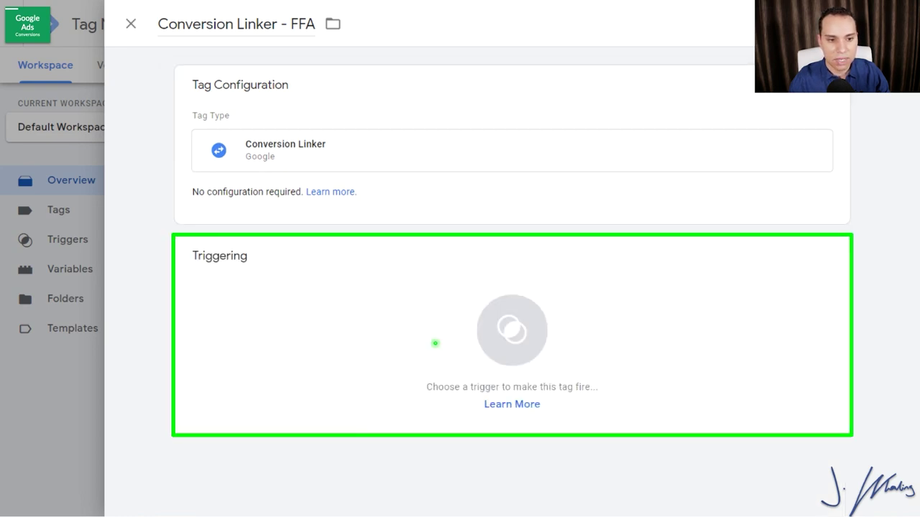
left_click(477, 350)
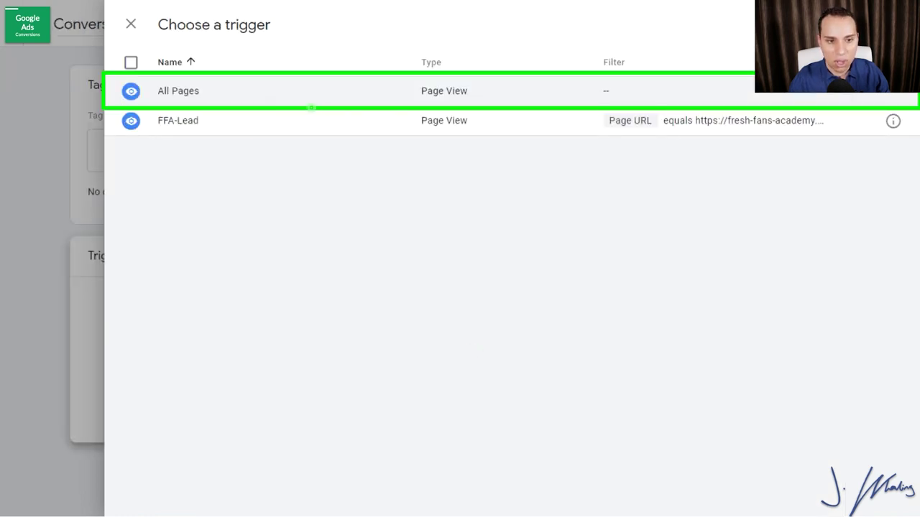
left_click(349, 104)
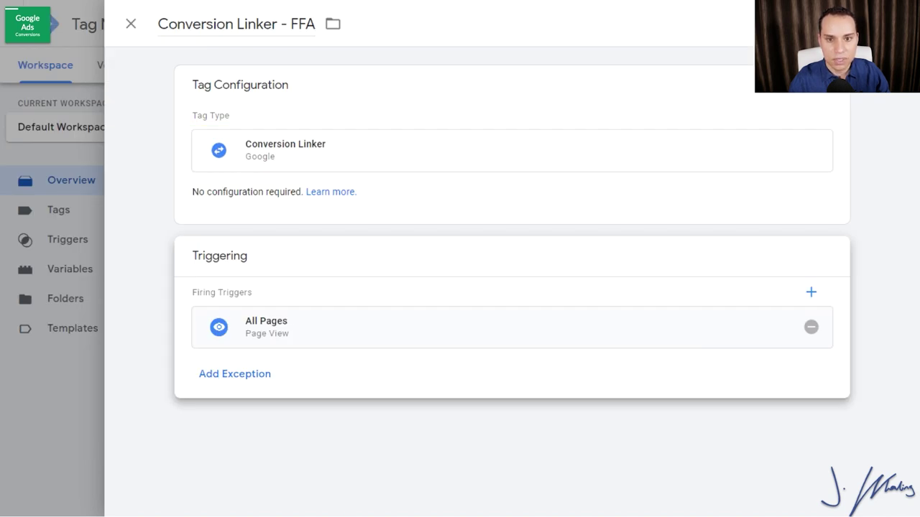
left_click(866, 23)
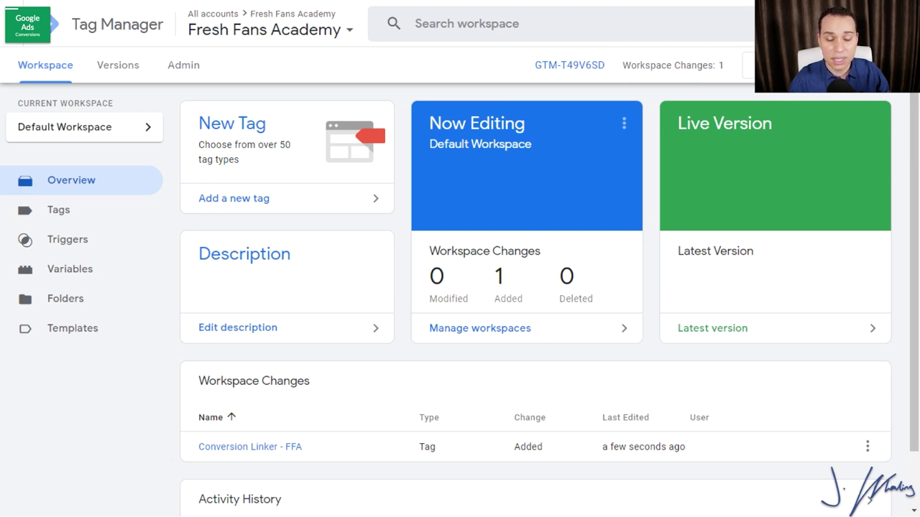
Step: Publish the workspace as version "Conversion Linker - FFA" with the description "Conversion Linker Tag All Pages"
left_click(863, 65)
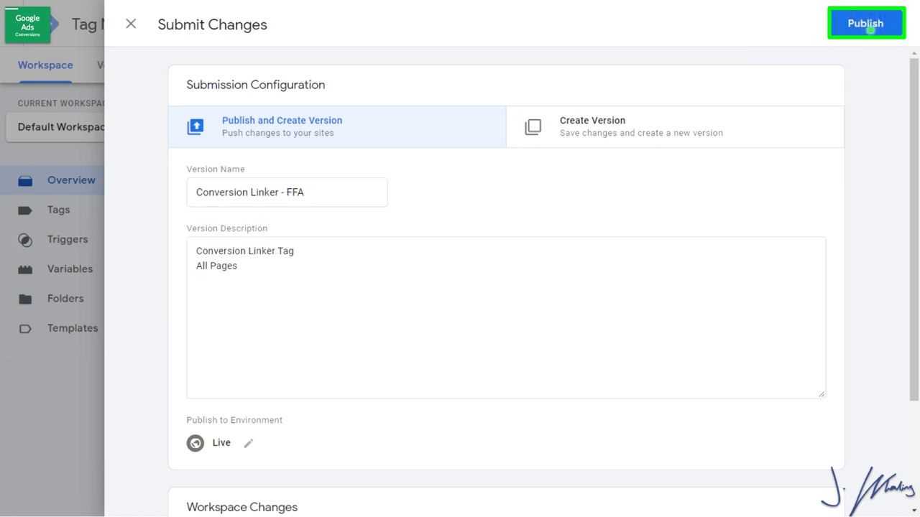
left_click(868, 23)
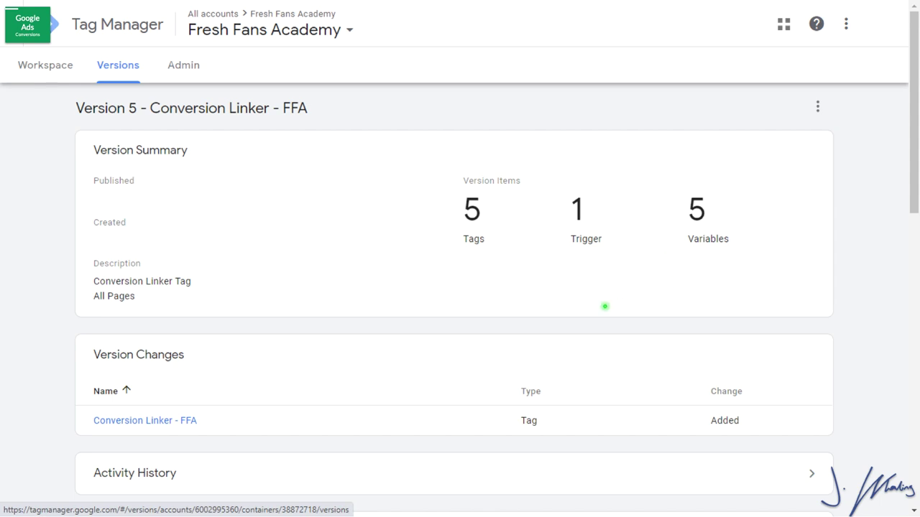